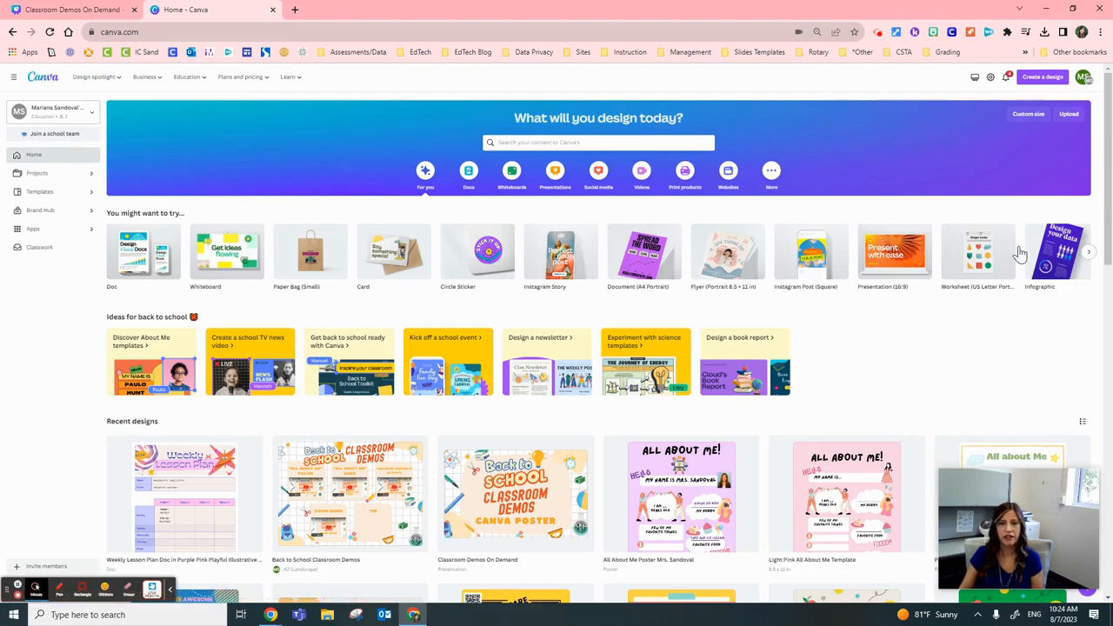
Create a blank Animated Social Media design by searching the design types for "animated".
click(1043, 80)
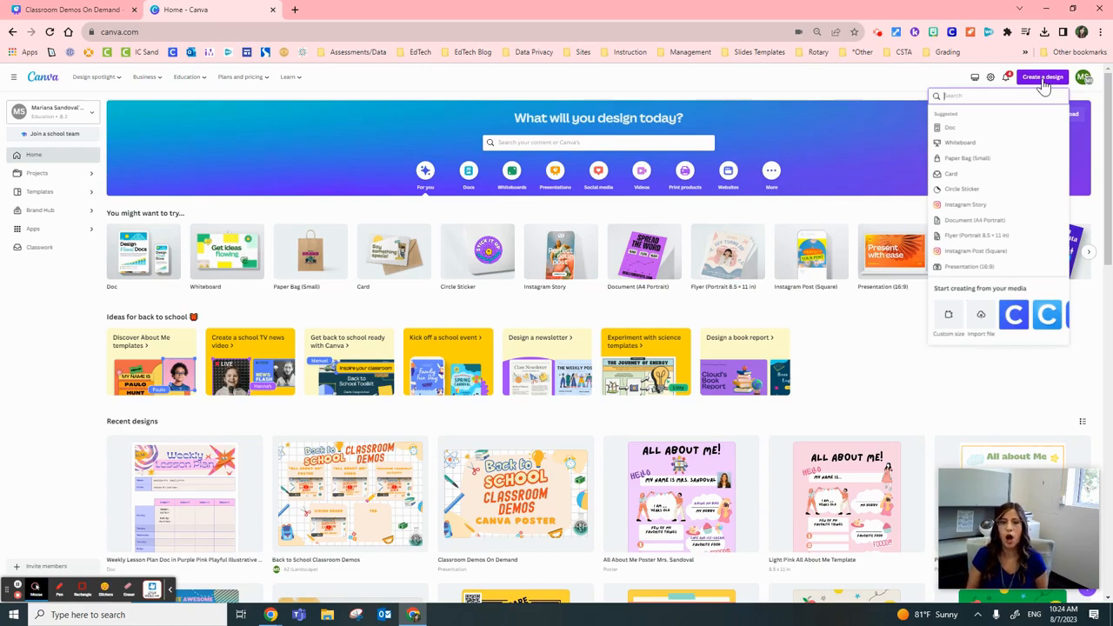
text(ama)
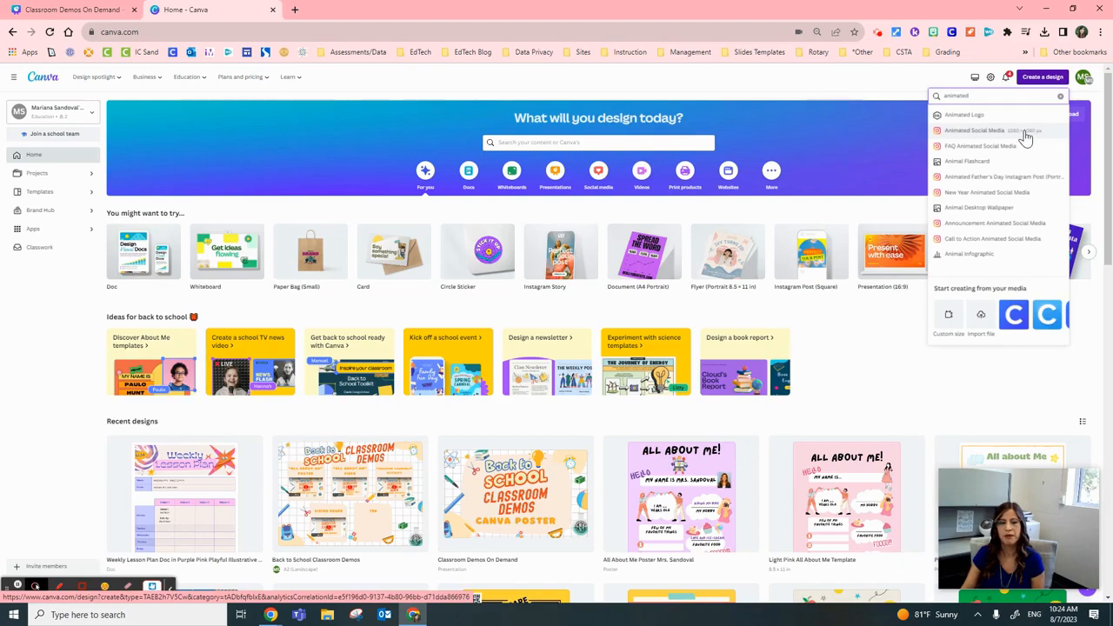
click(1026, 137)
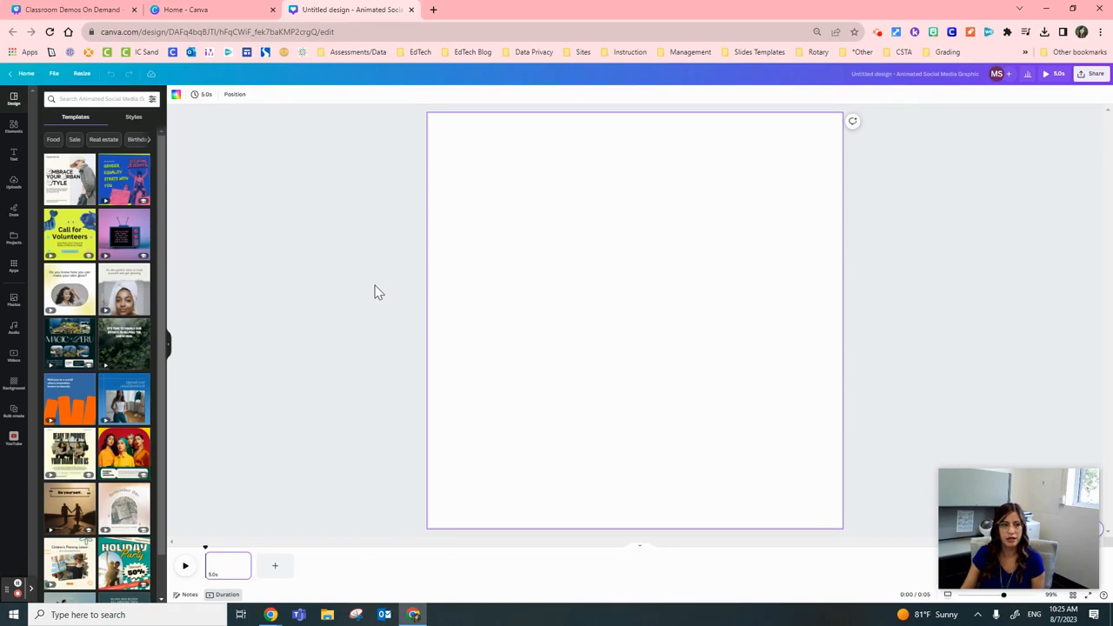
Review the goal slide in the Classroom Demos On Demand presentation and return to the blank design.
click(80, 74)
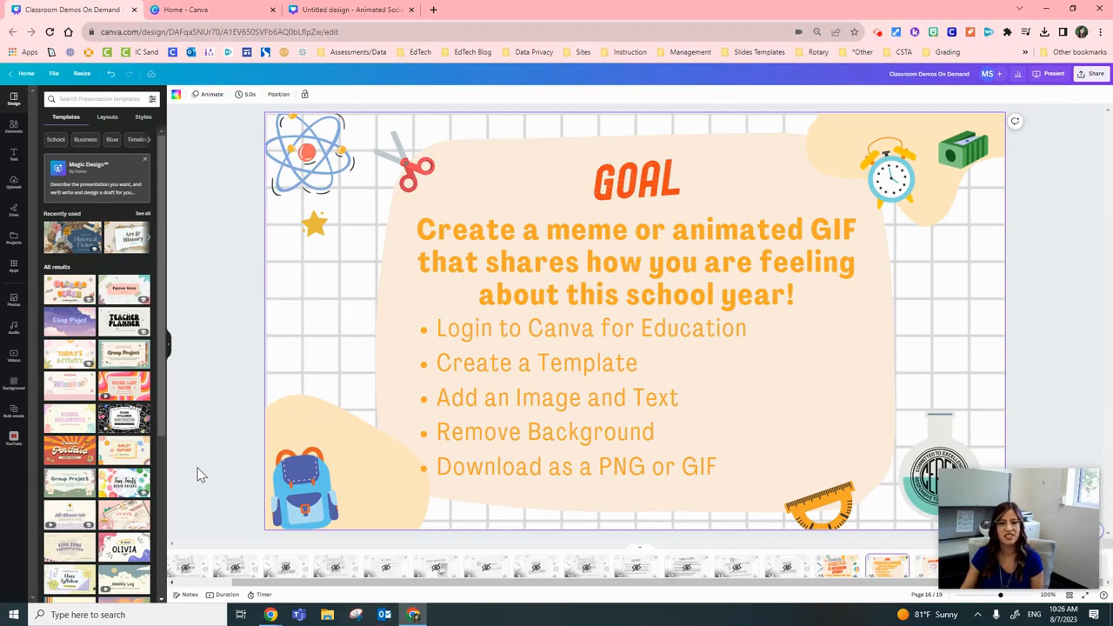
click(304, 9)
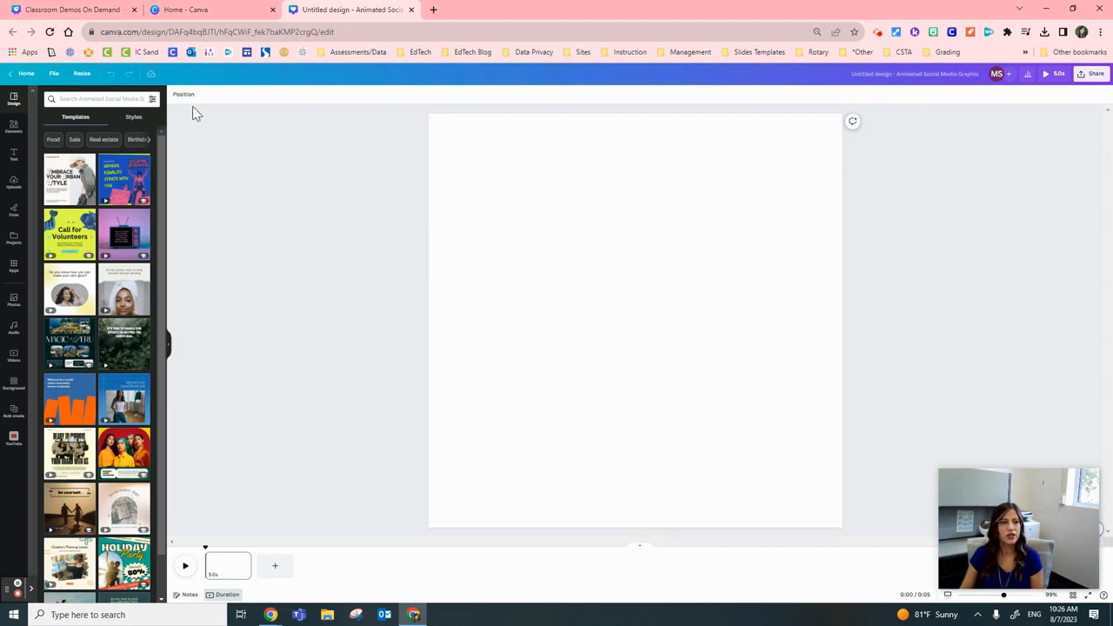
Search the elements for "strong kid" and insert the photo of the curly-haired child in a tank top flexing both arms.
click(16, 132)
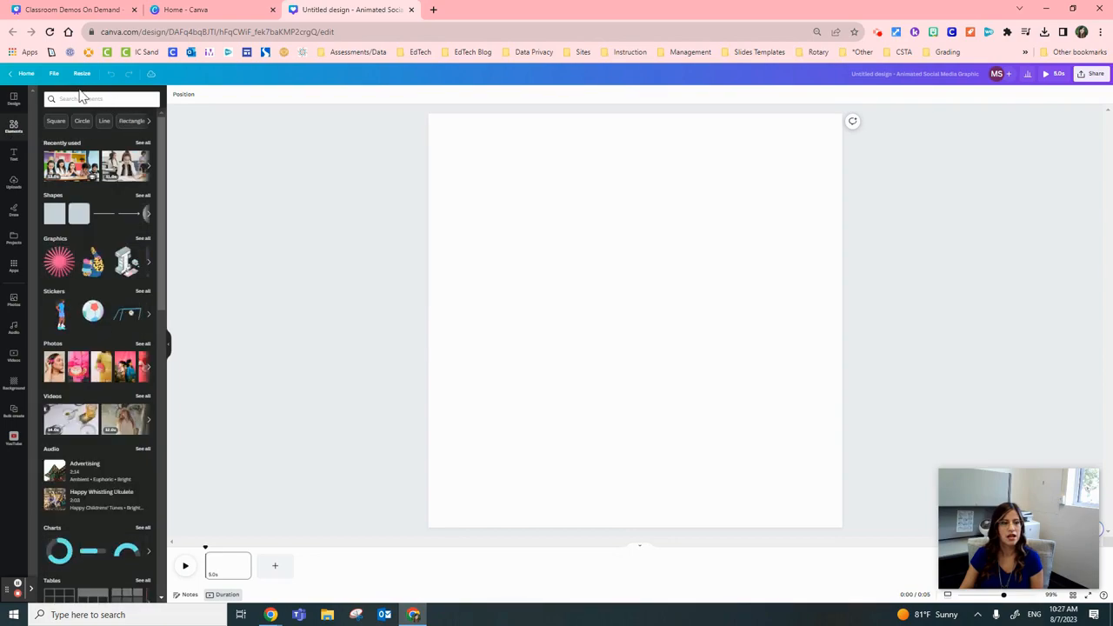
click(80, 101)
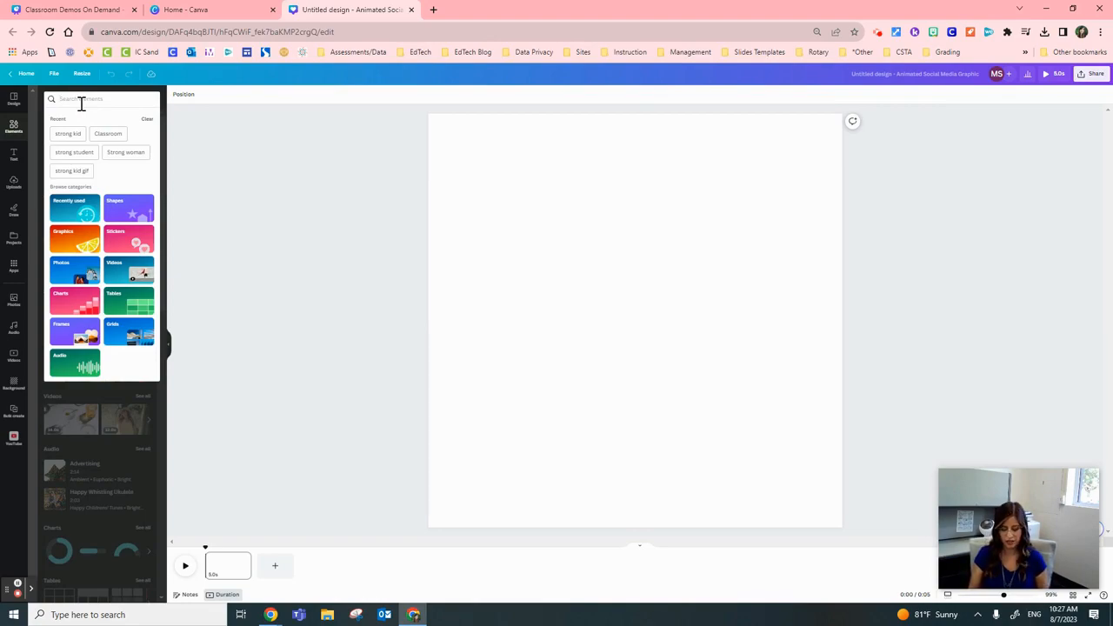
text(strong)
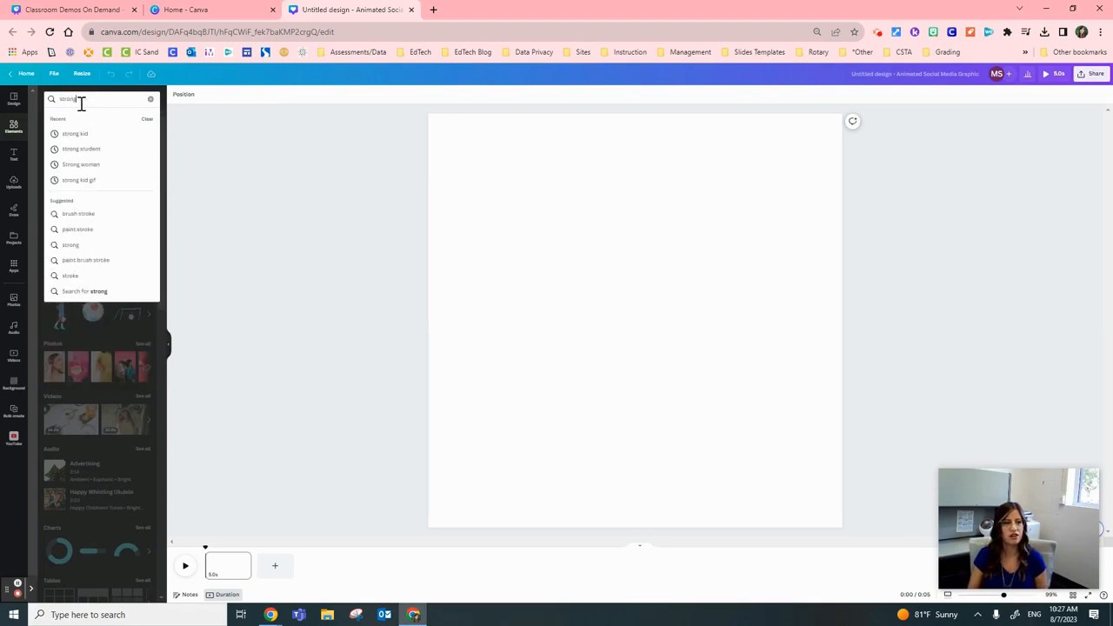
text( kid)
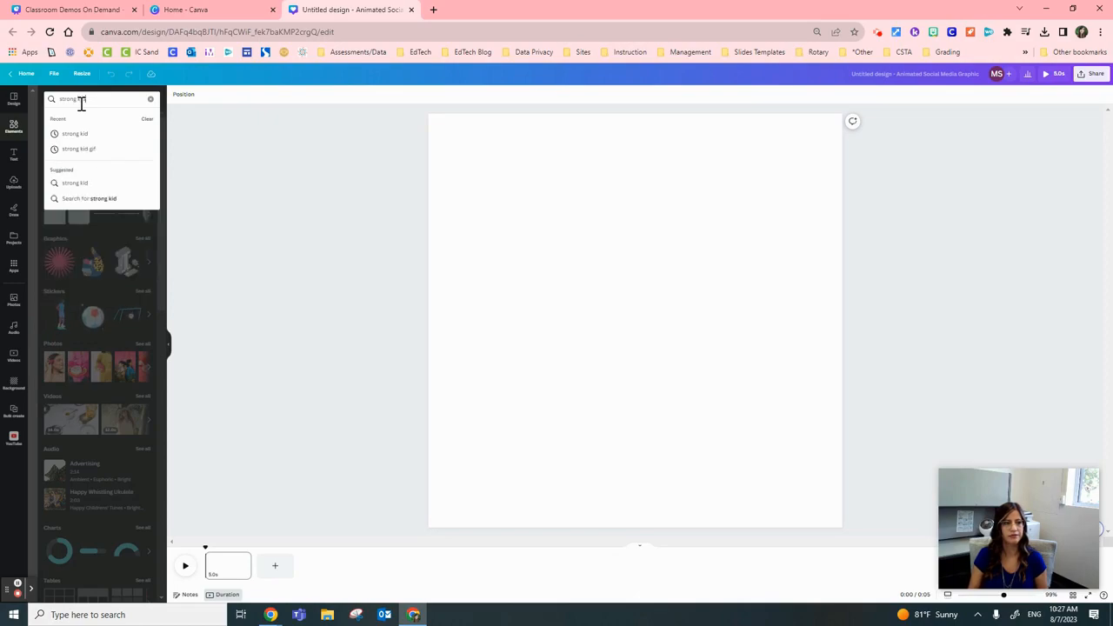
key(Return)
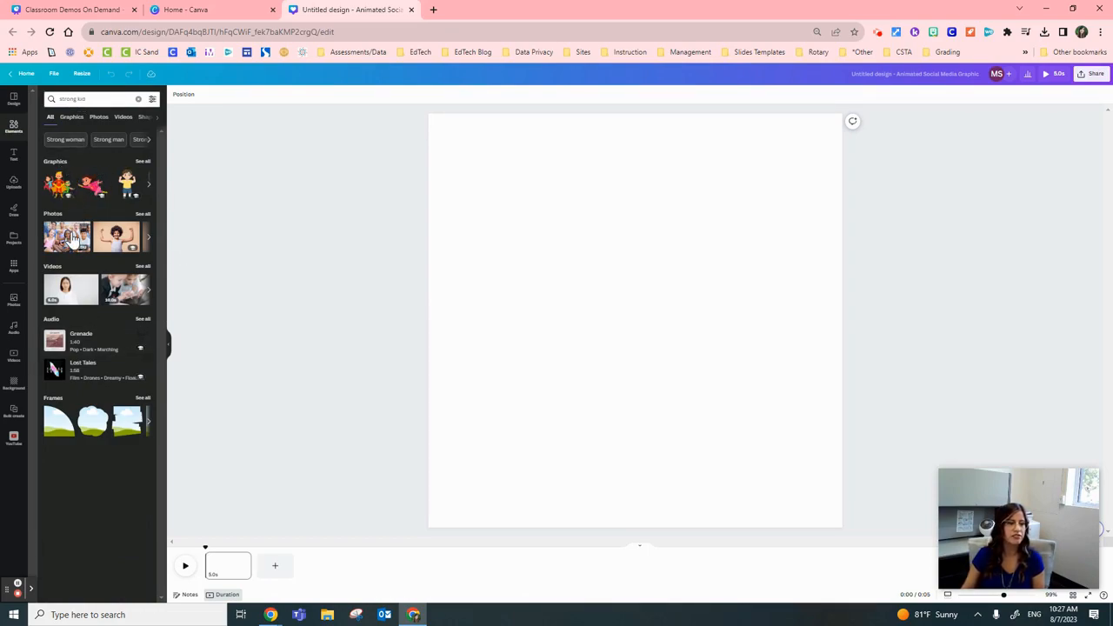
click(141, 214)
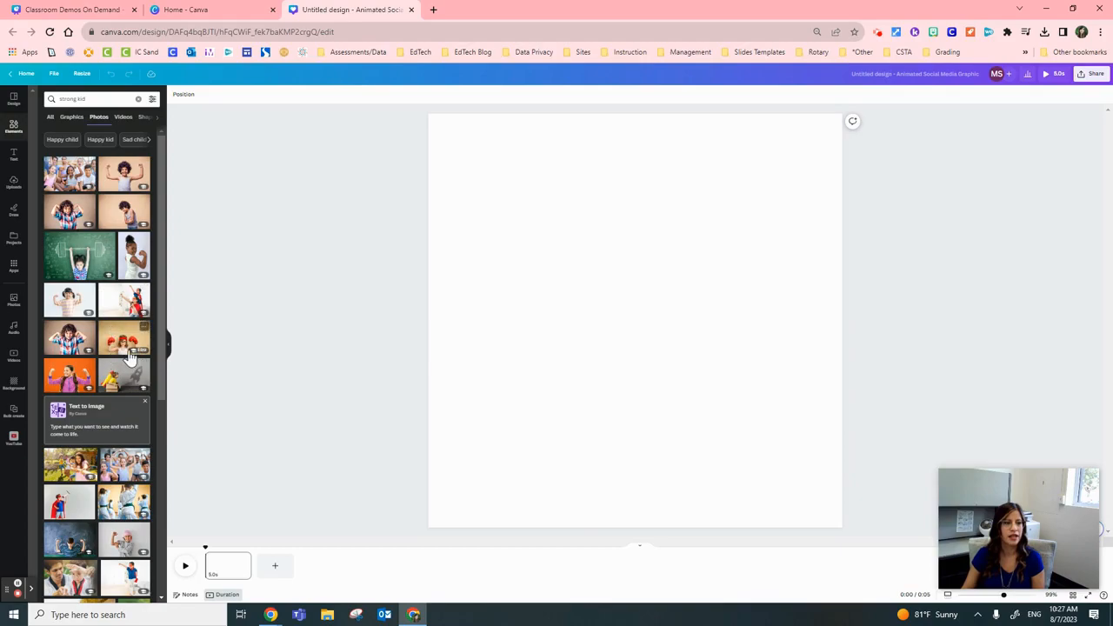
click(122, 175)
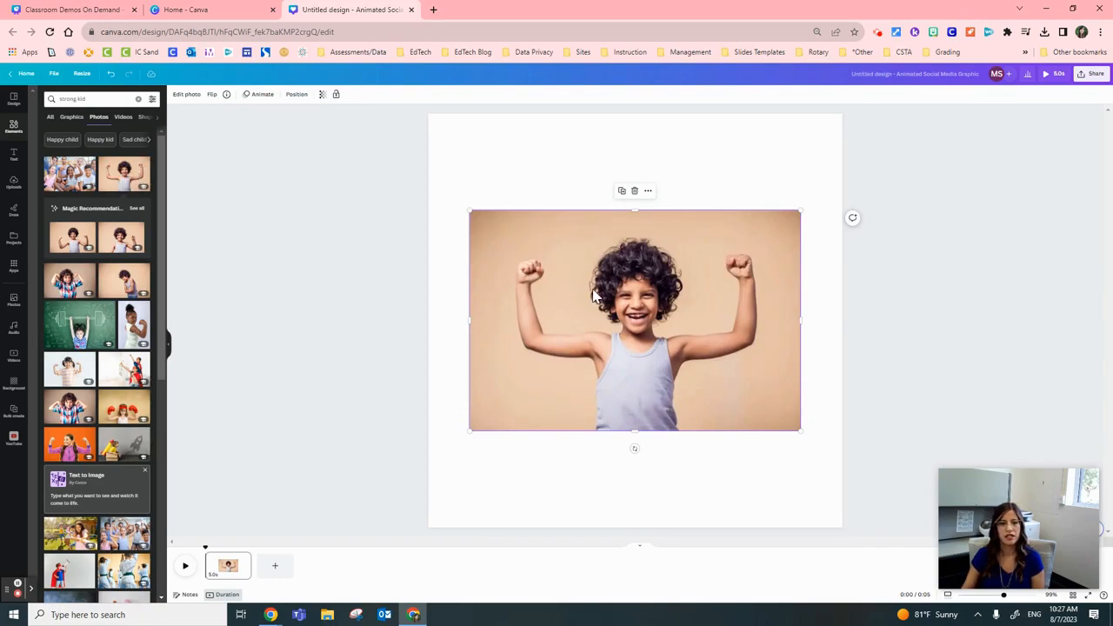
Align the child photo with the canvas's left edge and enlarge it to span the full canvas width.
drag(633, 321, 592, 282)
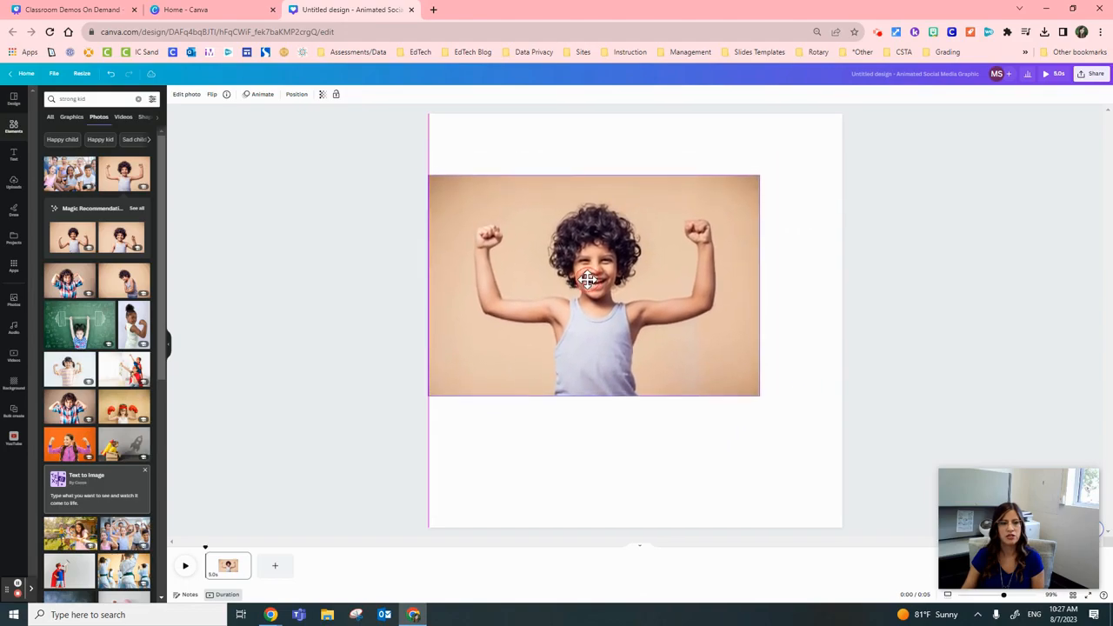
drag(760, 396, 835, 461)
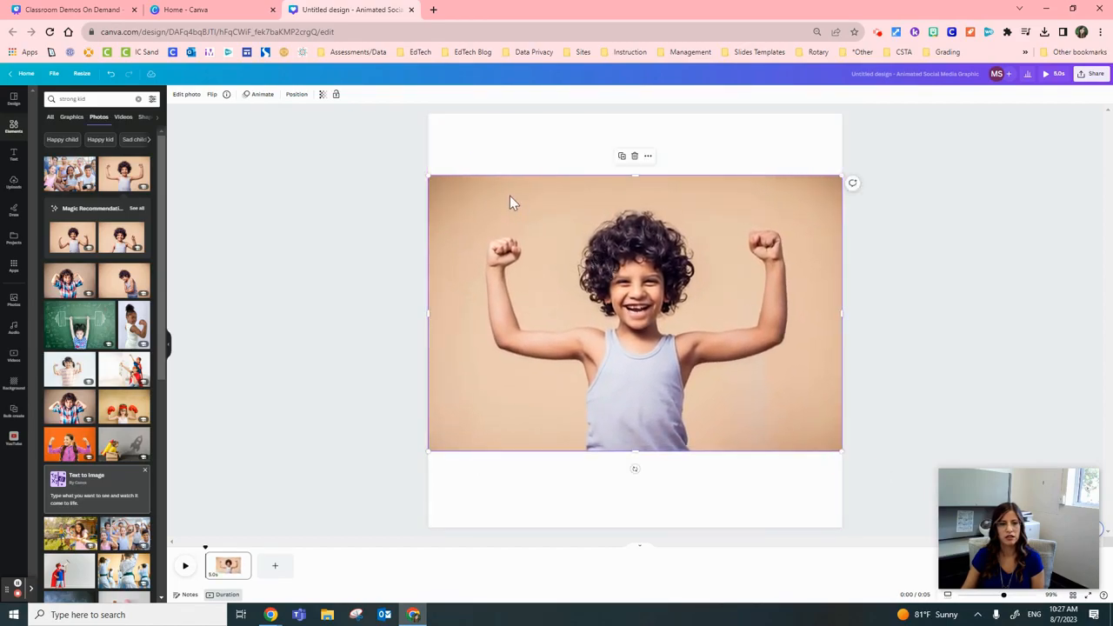
mouse_move(428, 176)
mouse_down()
mouse_move(555, 293)
mouse_move(523, 257)
mouse_move(415, 192)
mouse_up()
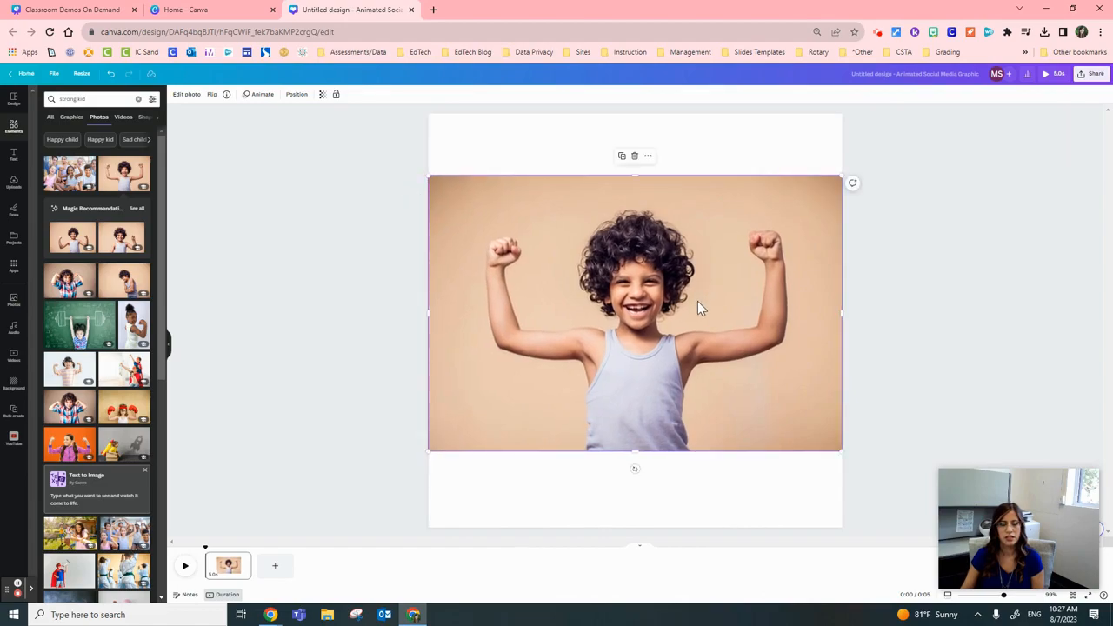
click(916, 360)
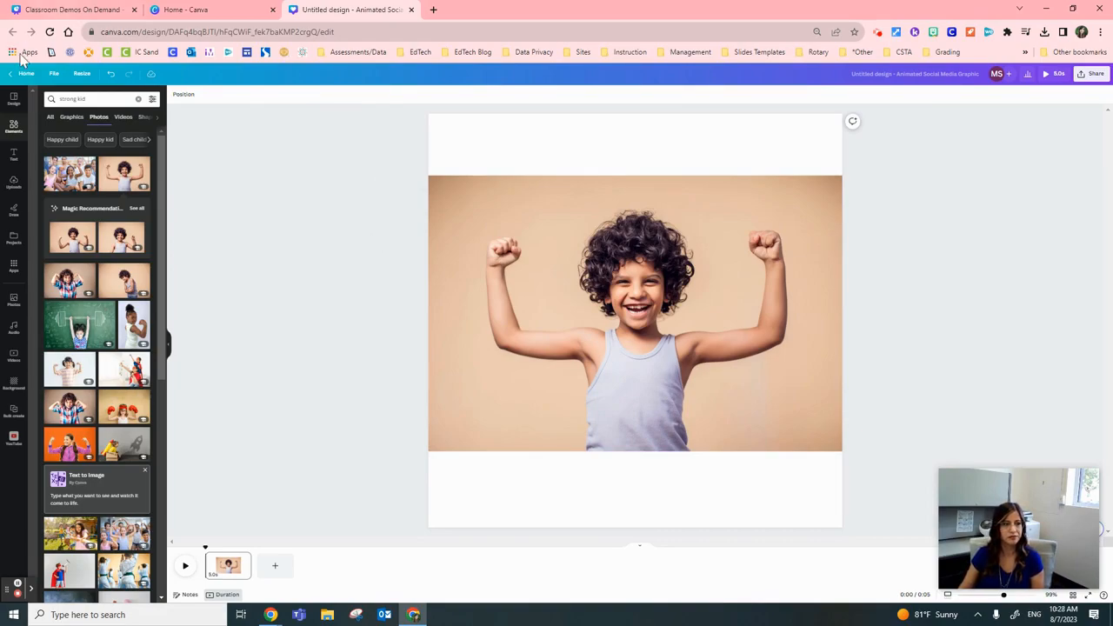
Add a plain text box and place it in the white space above the photo.
click(12, 158)
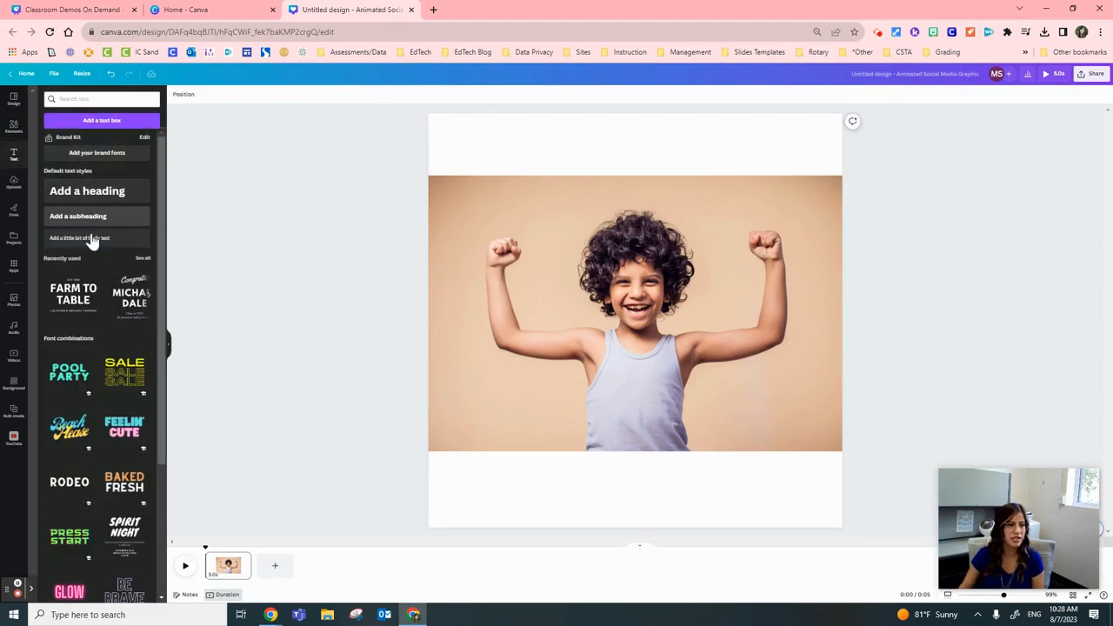
drag(162, 380, 174, 315)
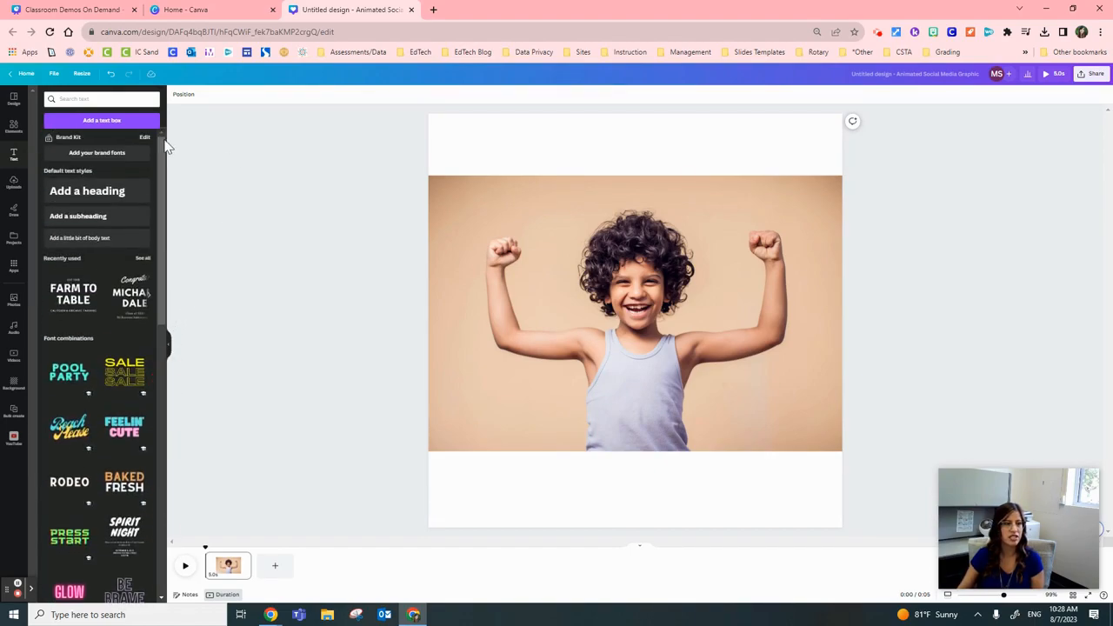
click(112, 123)
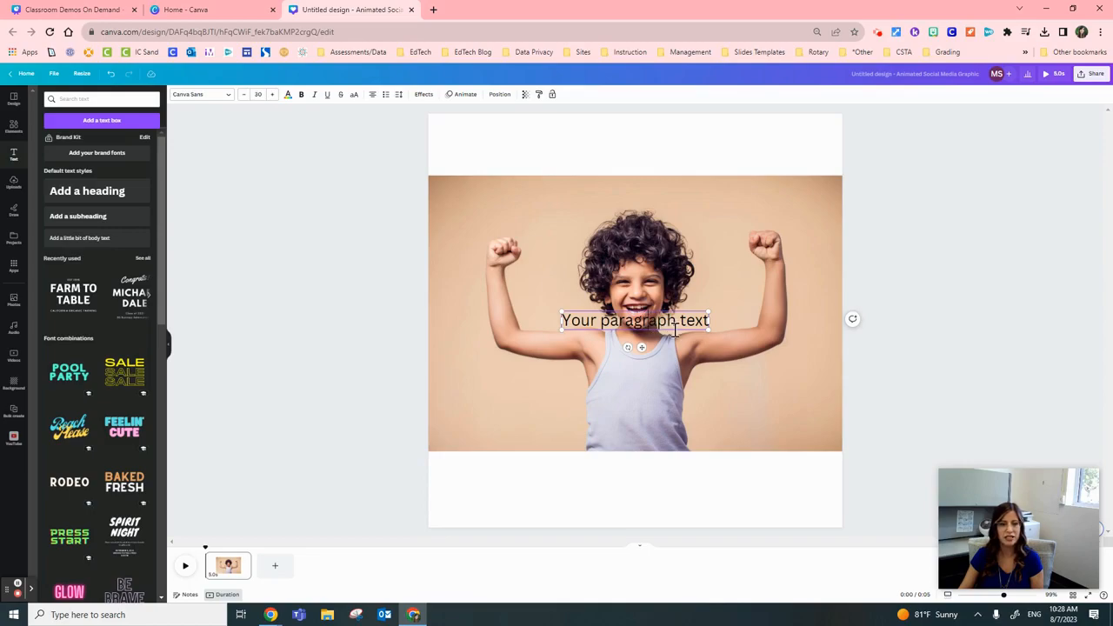
click(888, 366)
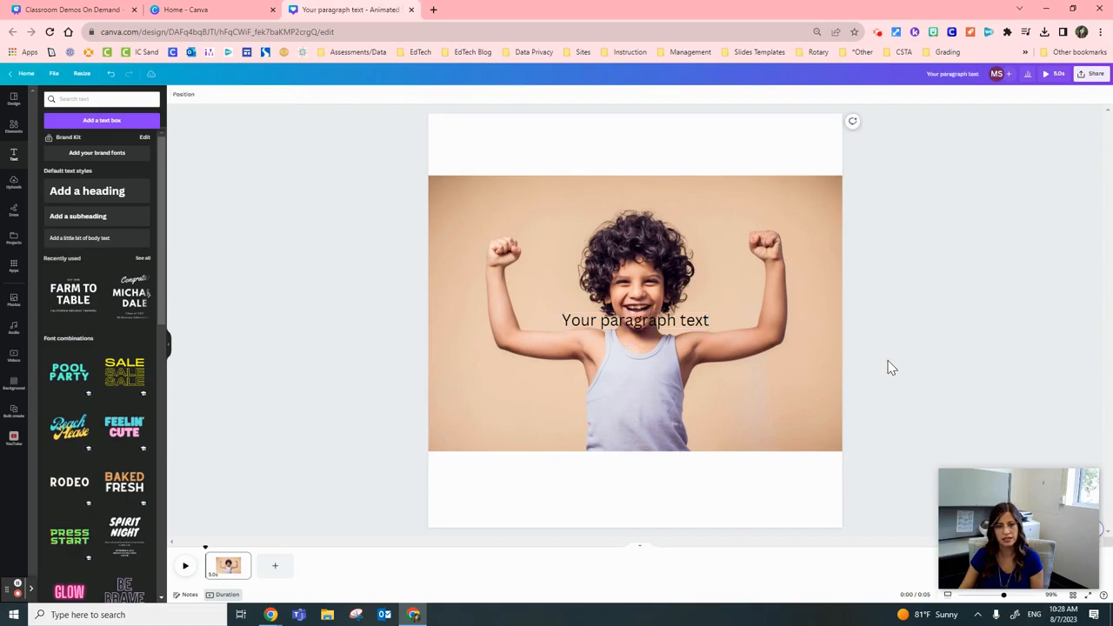
click(695, 321)
drag(698, 325, 692, 144)
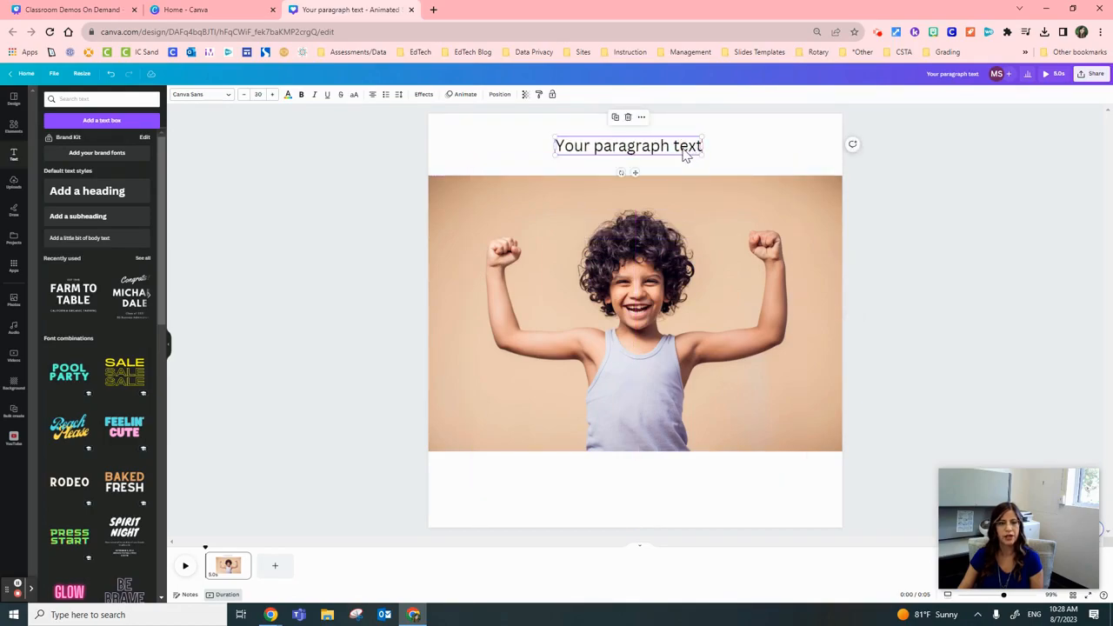
Replace the placeholder text above the photo with "New School Year".
double_click(683, 149)
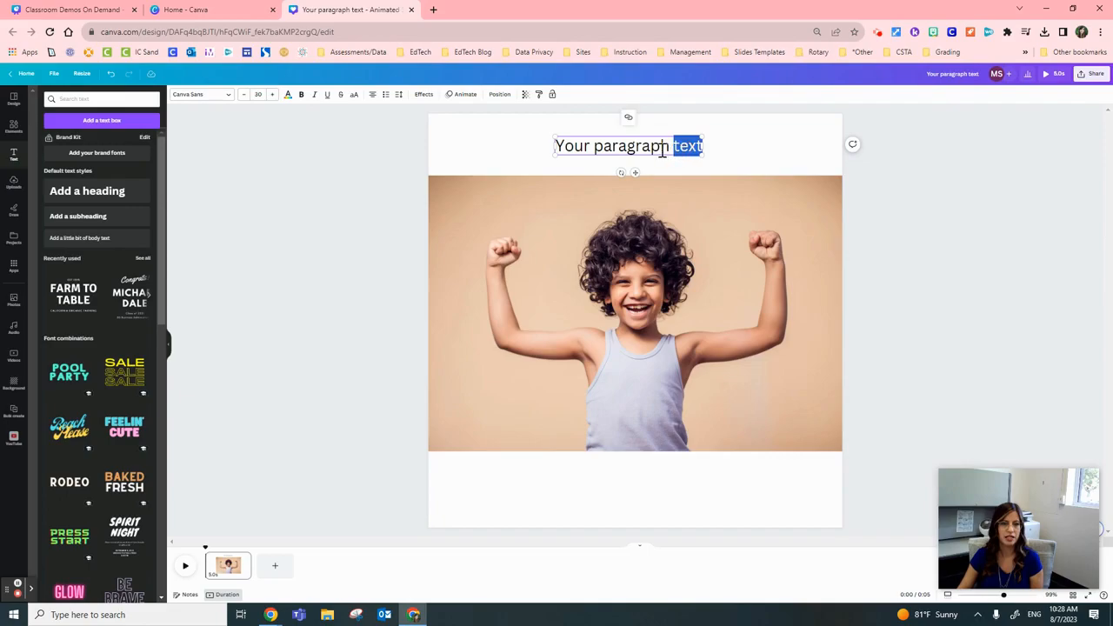
double_click(635, 146)
click(693, 146)
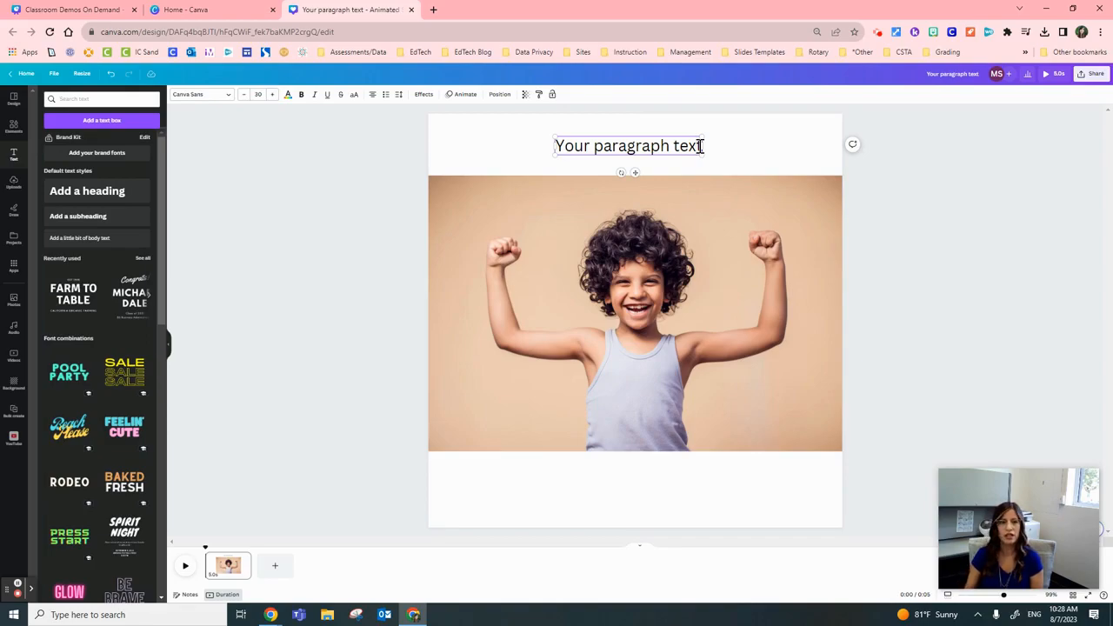
key(BackSpace)
key(BackSpace)
key(BackSpace)
key(BackSpace)
key(BackSpace)
key(BackSpace)
key(BackSpace)
key(BackSpace)
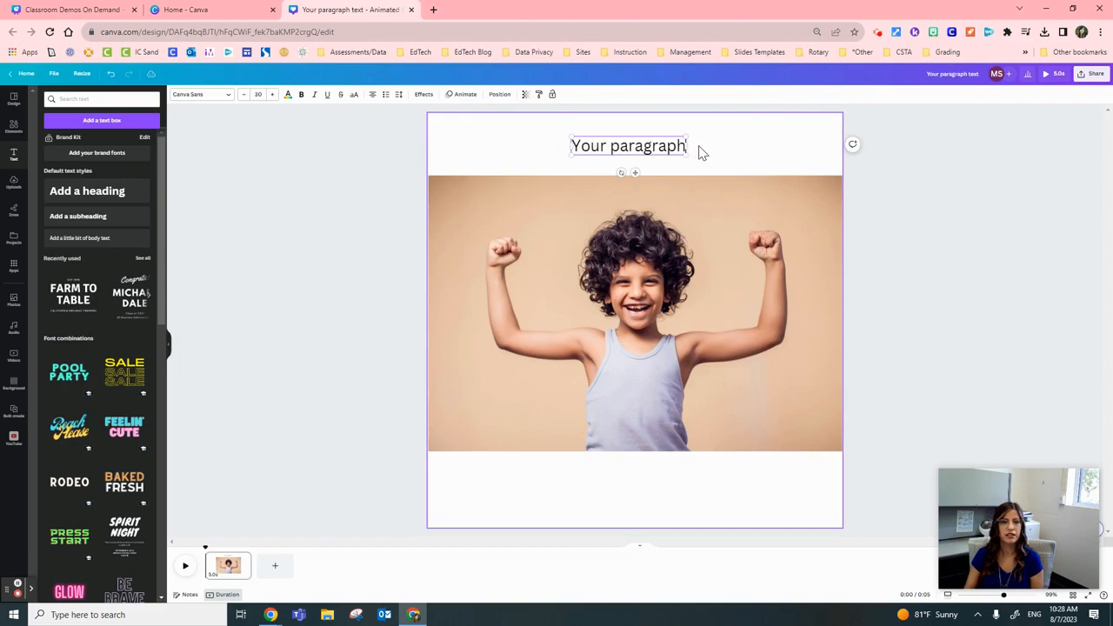
key(BackSpace)
key(BackSpace)
key(BackSpace)
key(BackSpace)
key(BackSpace)
key(BackSpace)
key(BackSpace)
key(BackSpace)
key(BackSpace)
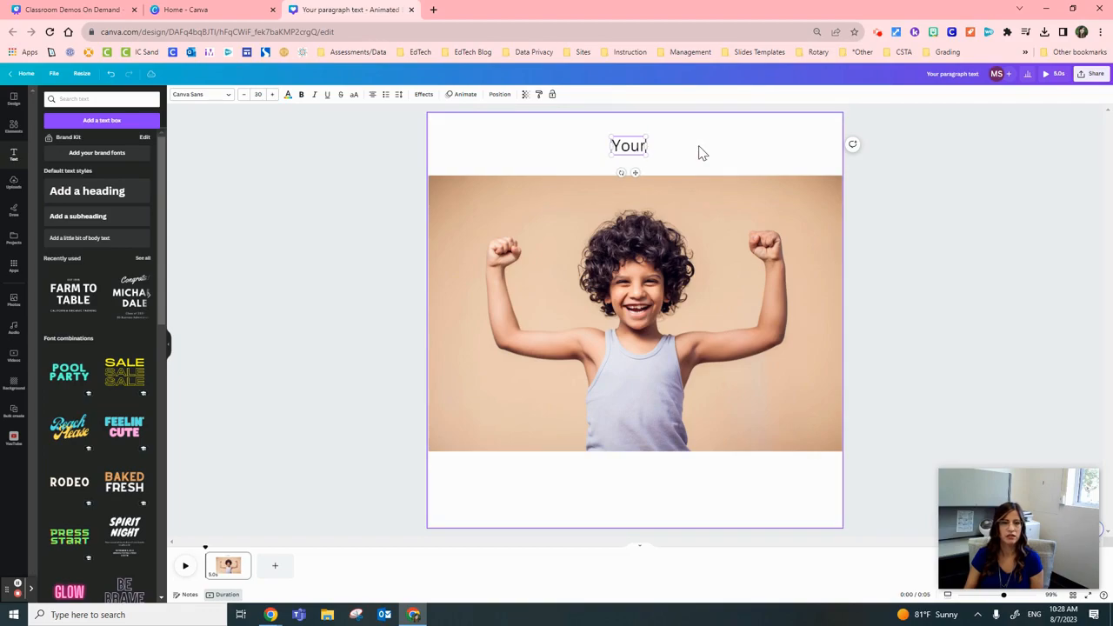
key(BackSpace)
key(BackSpace)
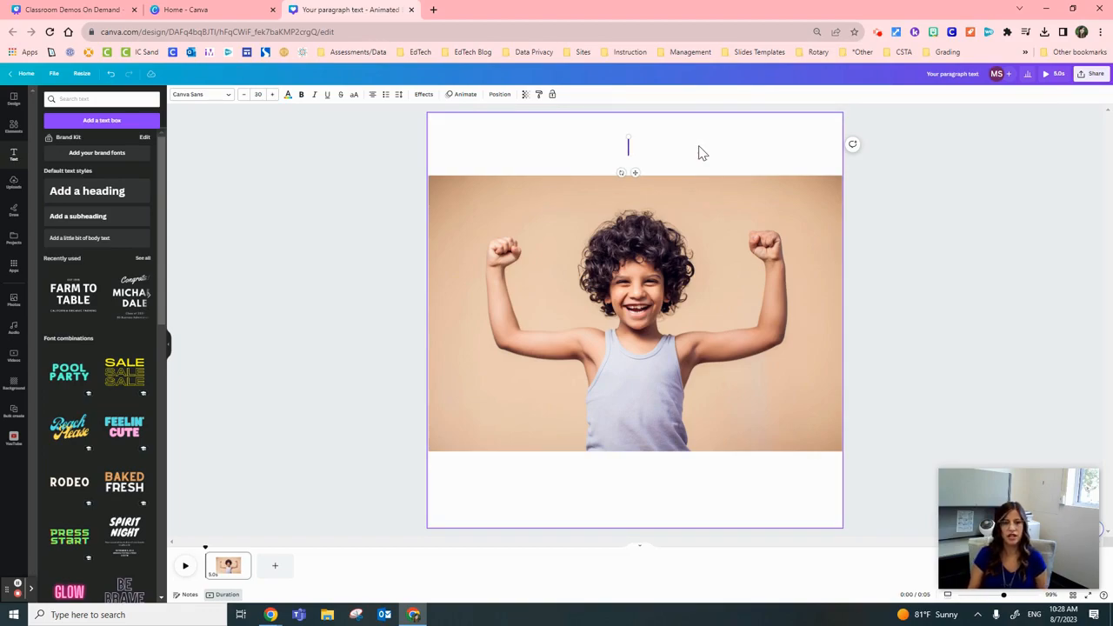
text(New)
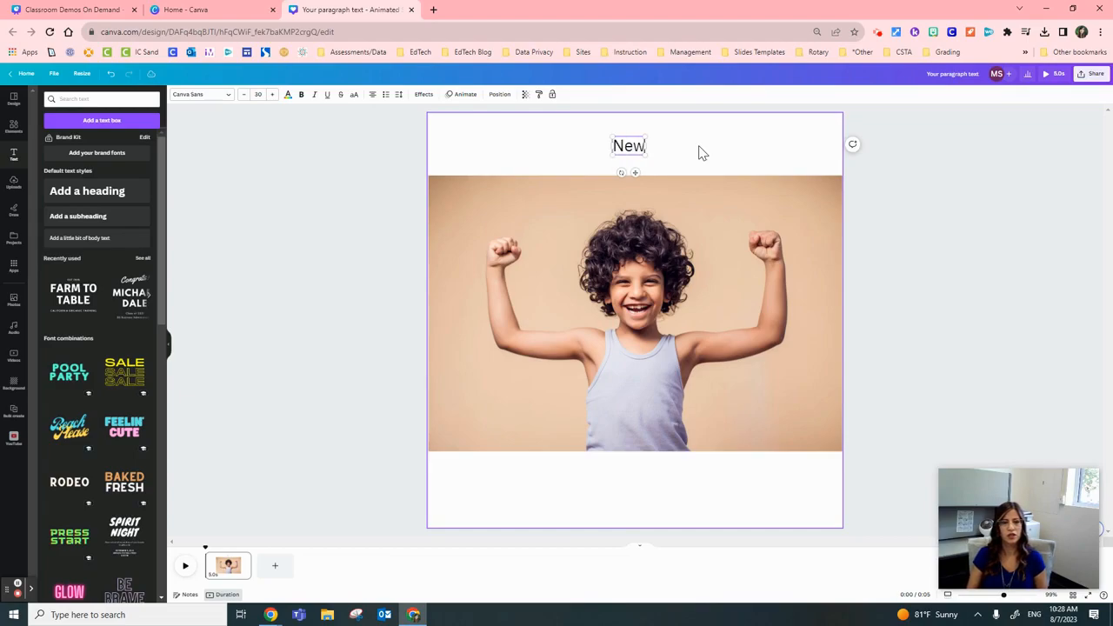
text( Schoo)
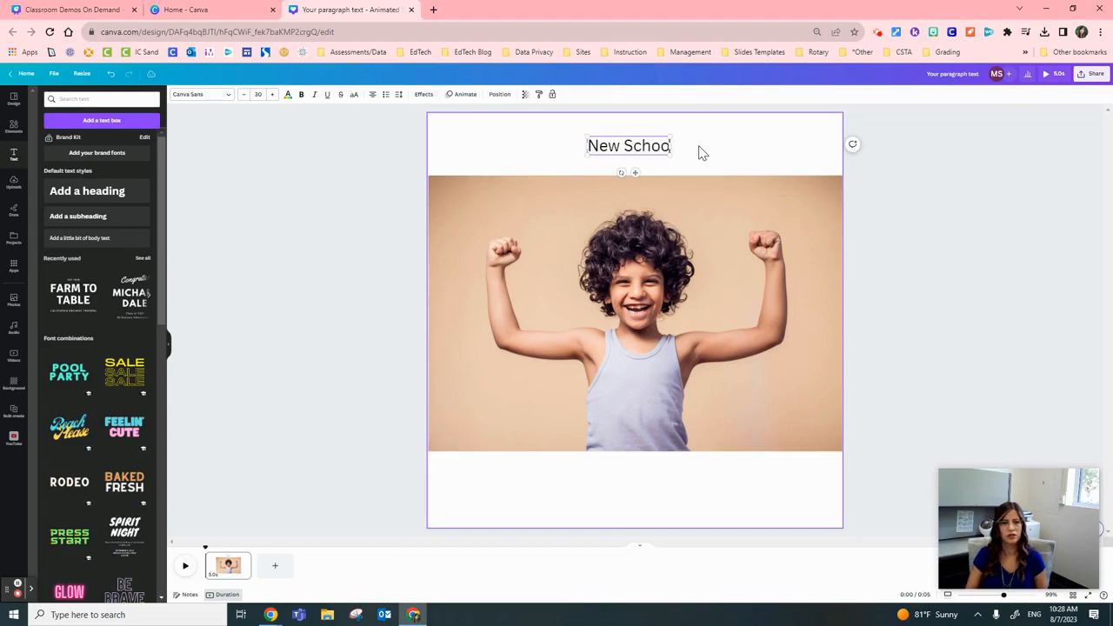
text(l Year)
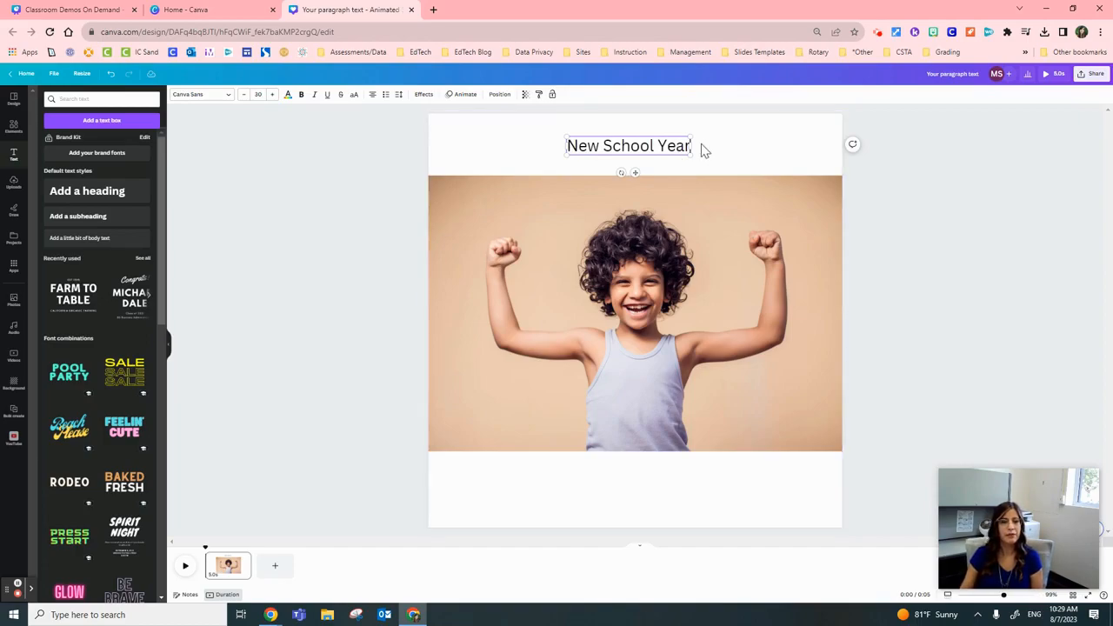
click(877, 223)
Format the "New School Year" text in all uppercase letters.
click(633, 150)
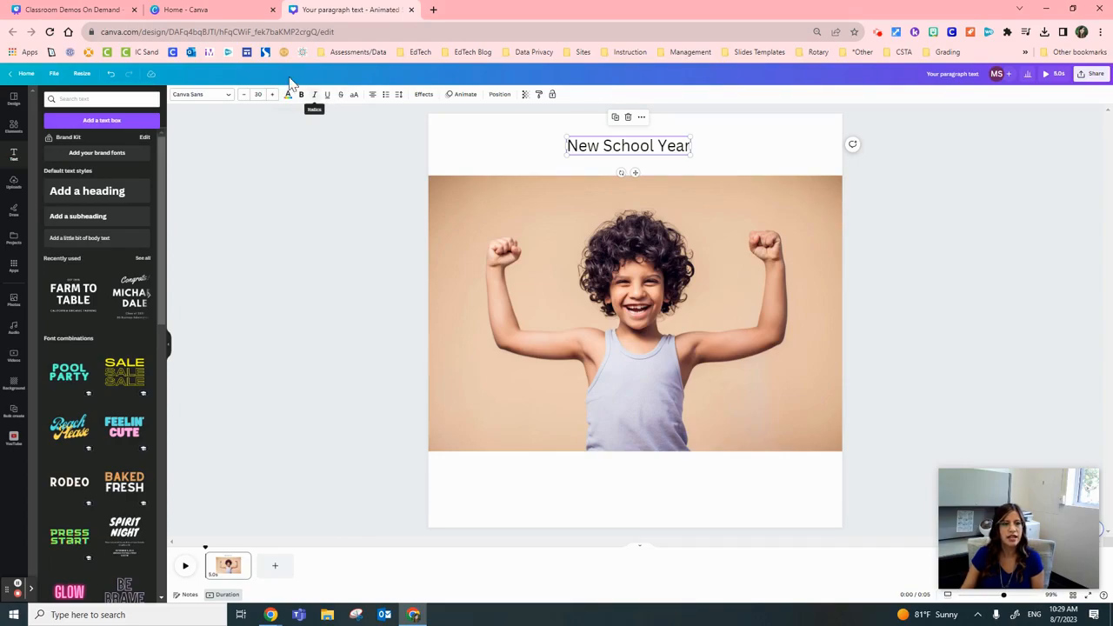
click(226, 94)
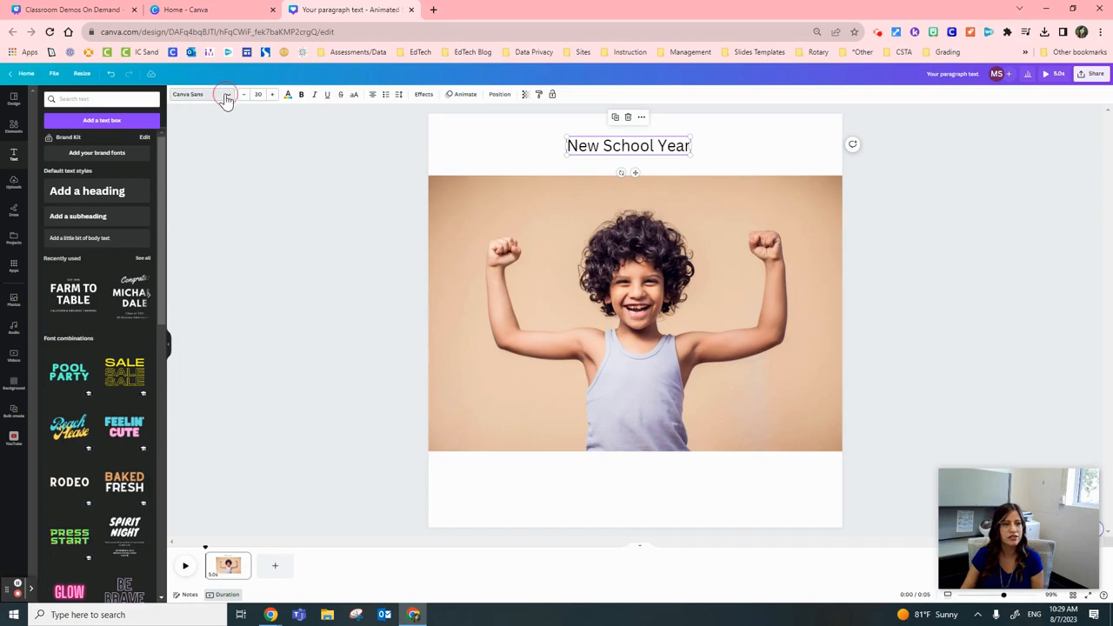
click(225, 95)
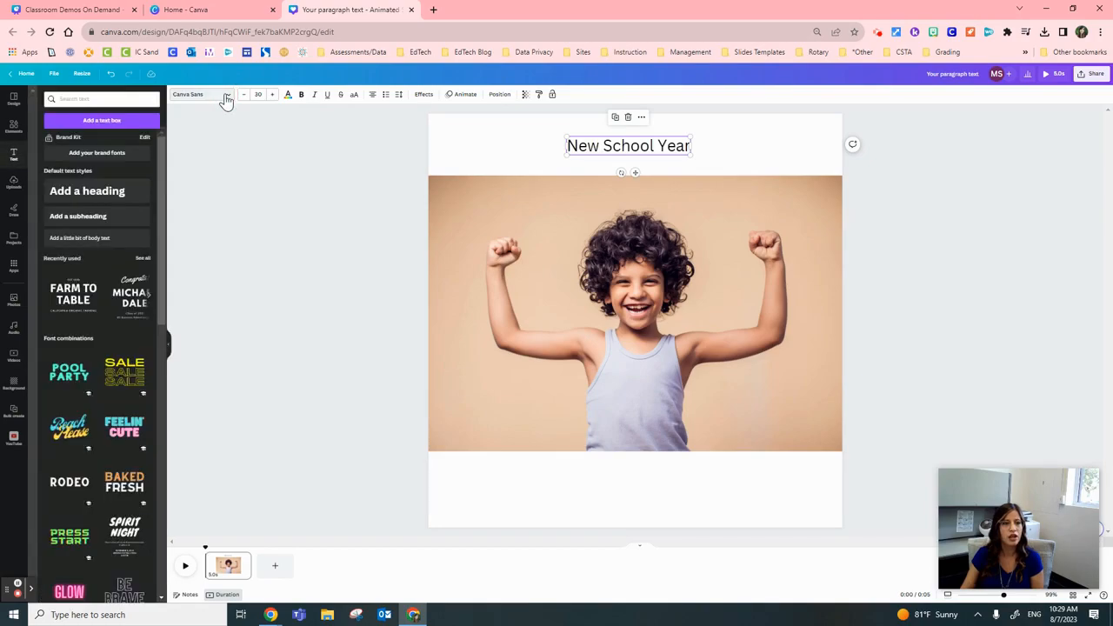
click(354, 95)
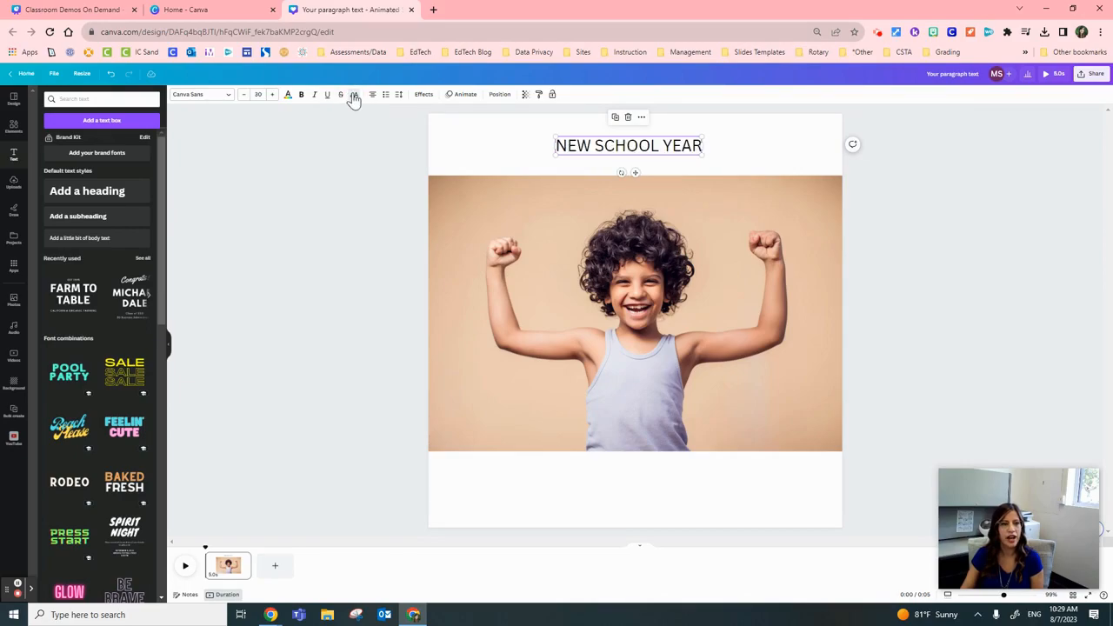
click(354, 98)
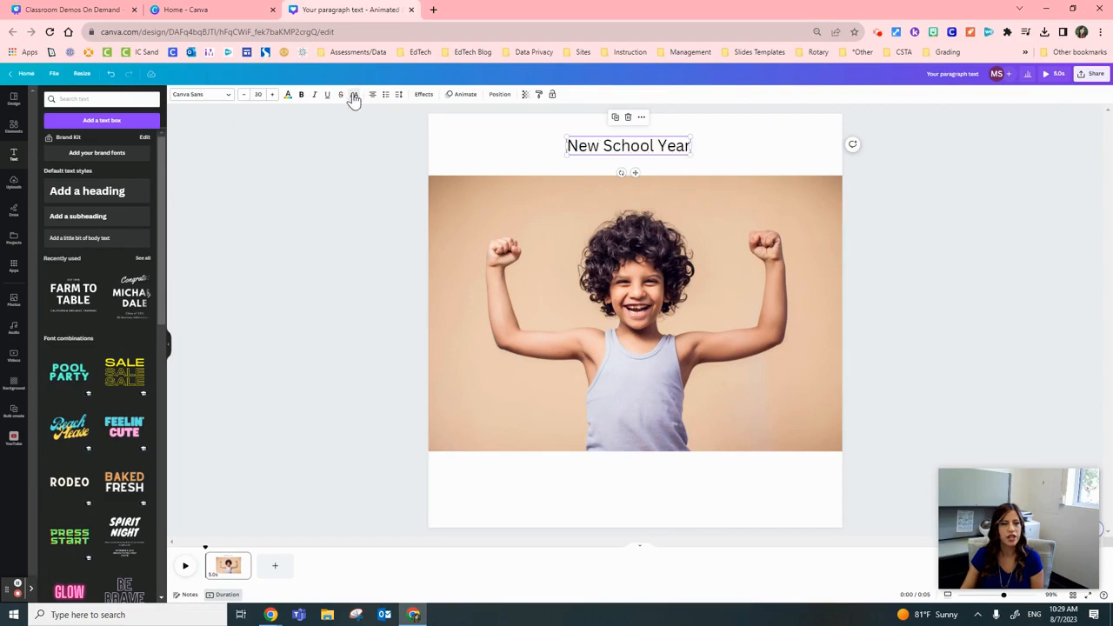
click(354, 98)
click(354, 98)
click(353, 97)
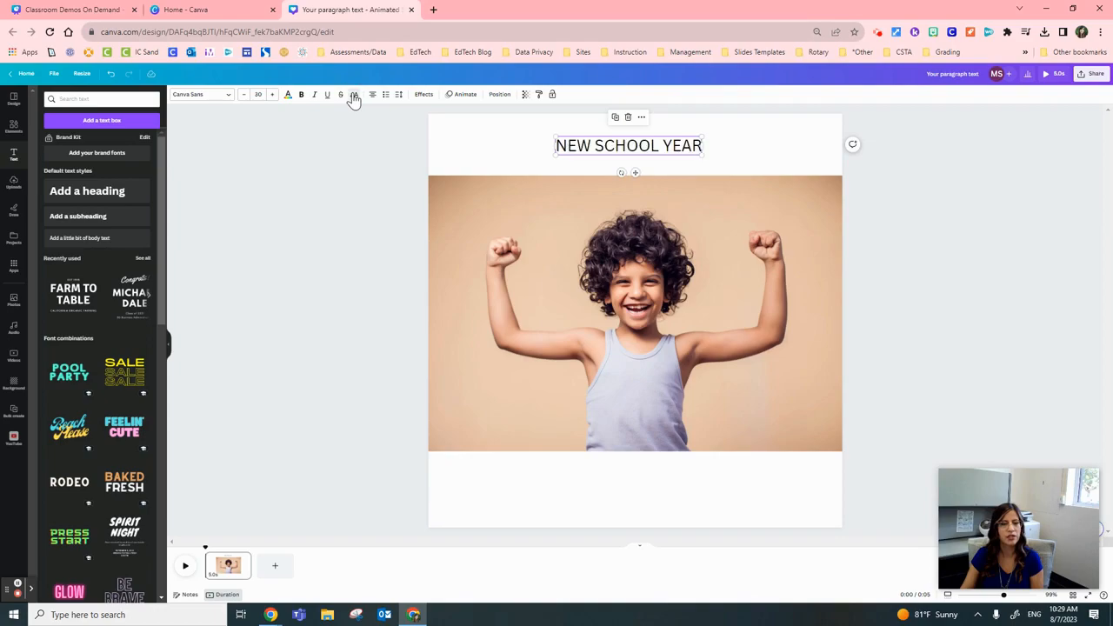
Make the "NEW SCHOOL YEAR" text bold and increase its font size to 70.
click(302, 95)
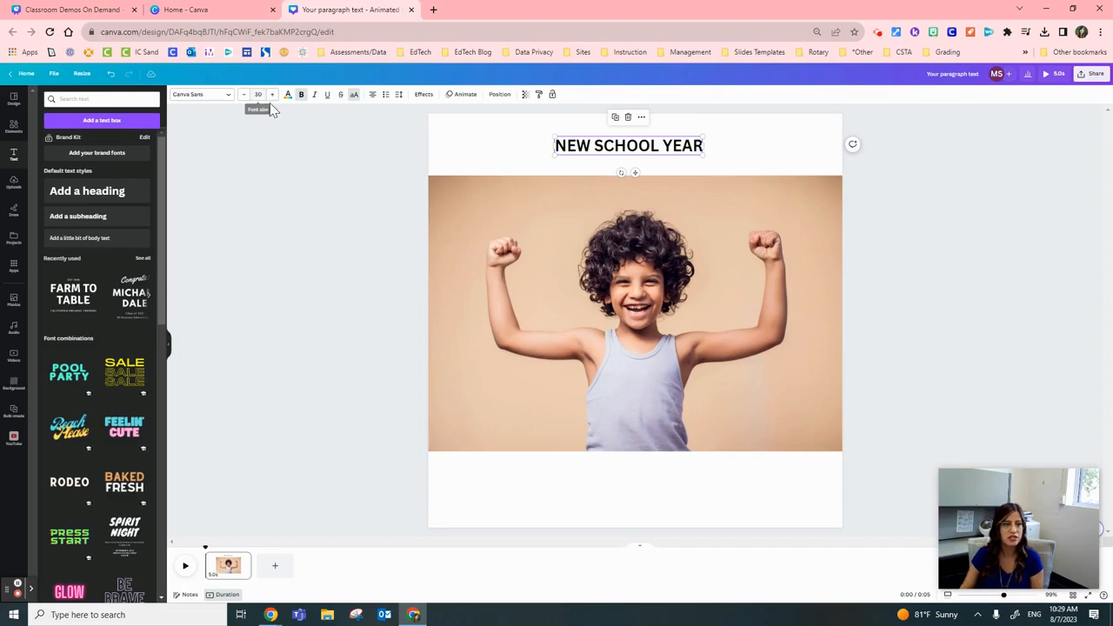
click(272, 95)
click(271, 95)
click(271, 95)
click(271, 95)
click(272, 95)
click(271, 95)
click(271, 95)
click(272, 95)
click(271, 95)
click(271, 95)
click(272, 95)
click(272, 95)
click(271, 94)
click(271, 94)
click(271, 95)
click(271, 95)
click(271, 95)
click(271, 95)
click(271, 95)
click(272, 94)
click(271, 95)
click(271, 95)
click(272, 95)
click(271, 95)
click(272, 94)
click(272, 95)
click(271, 95)
click(272, 95)
click(272, 95)
click(271, 94)
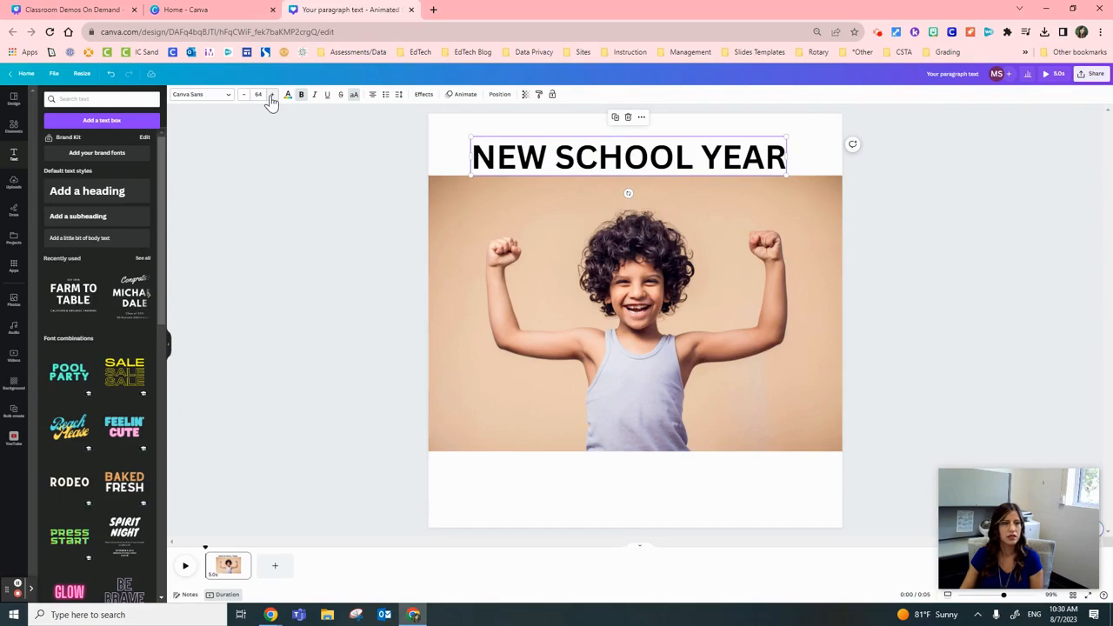
click(271, 95)
click(272, 95)
click(271, 95)
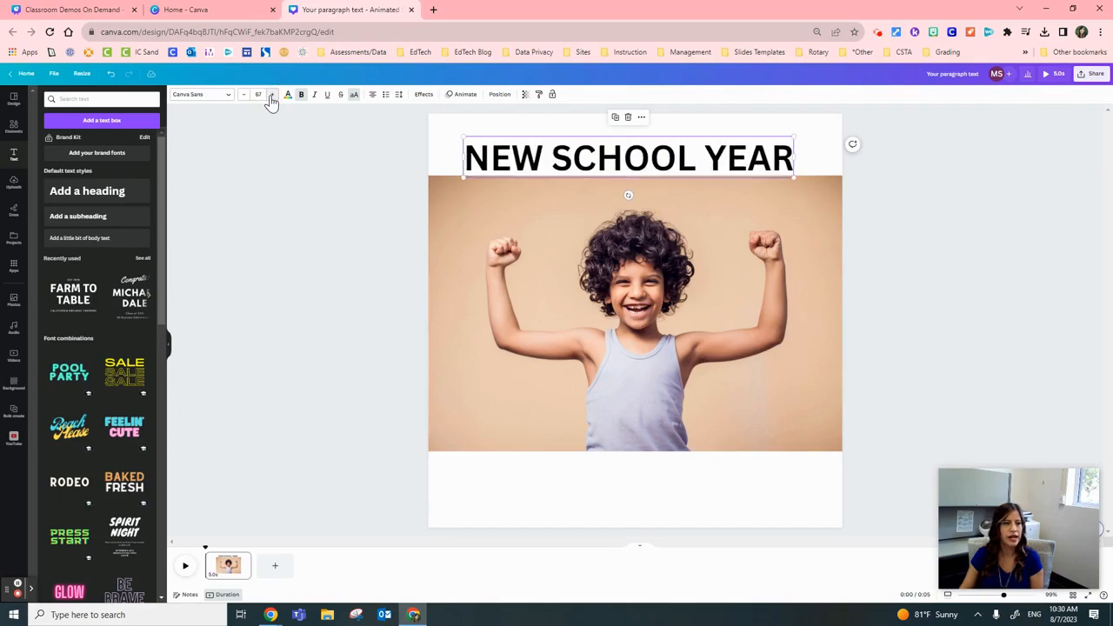
click(271, 95)
click(271, 95)
click(271, 95)
click(884, 237)
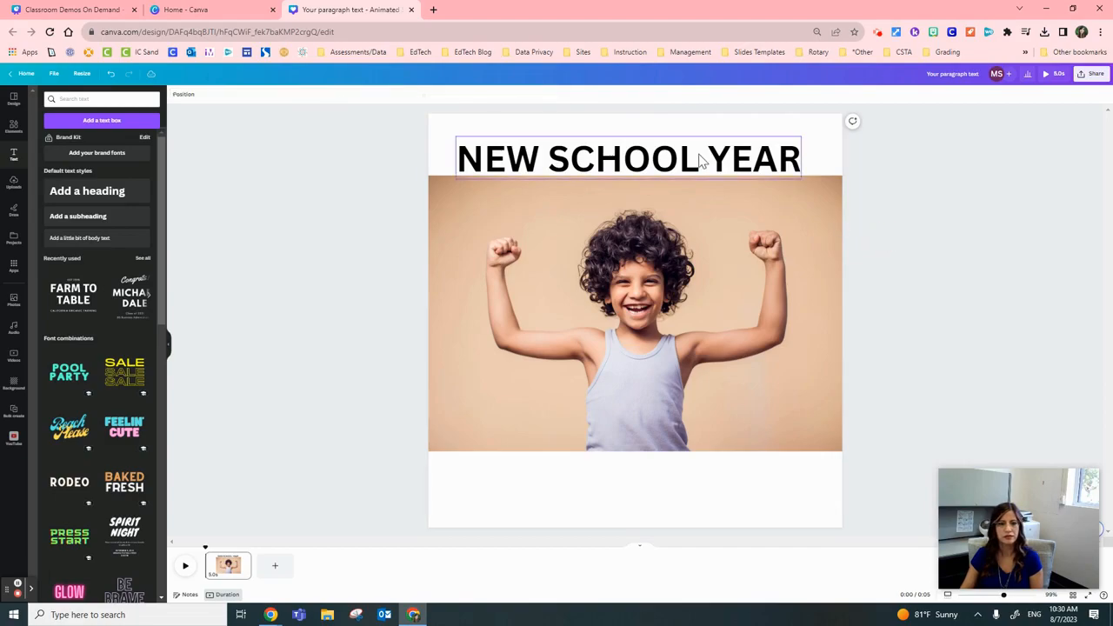
Move the "NEW SCHOOL YEAR" text up within the white space above the photo and change its font to Impact.
click(700, 157)
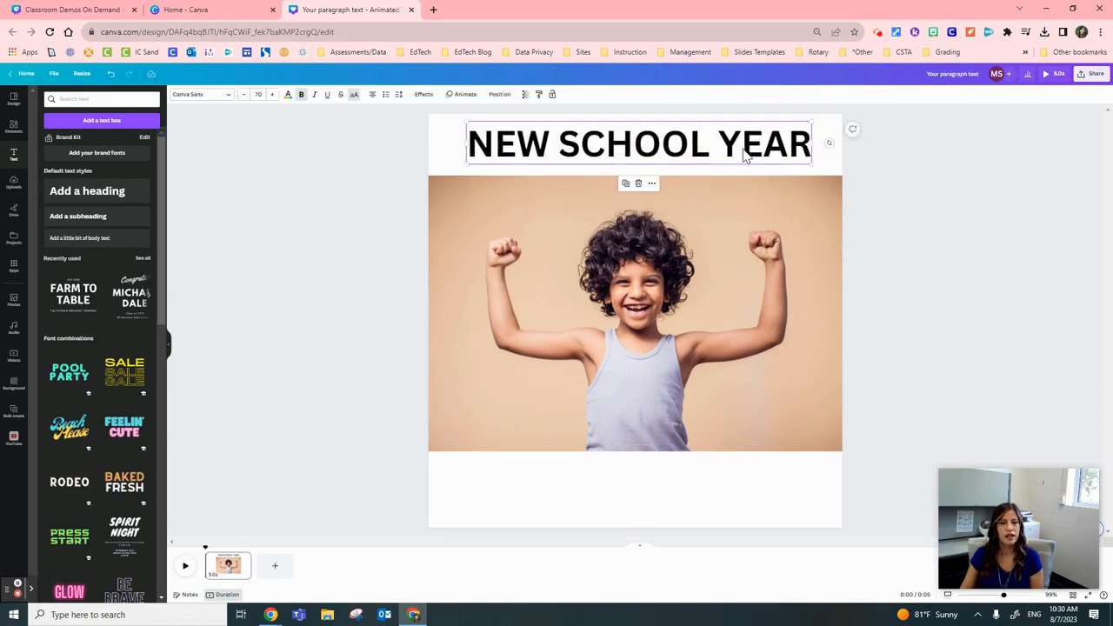
click(878, 207)
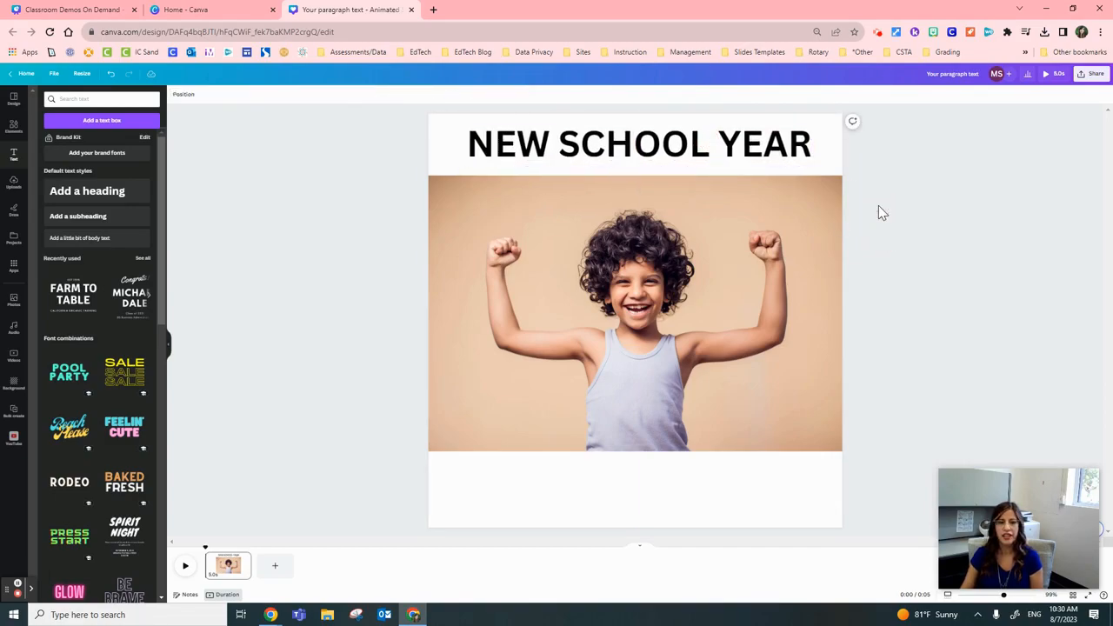
click(759, 148)
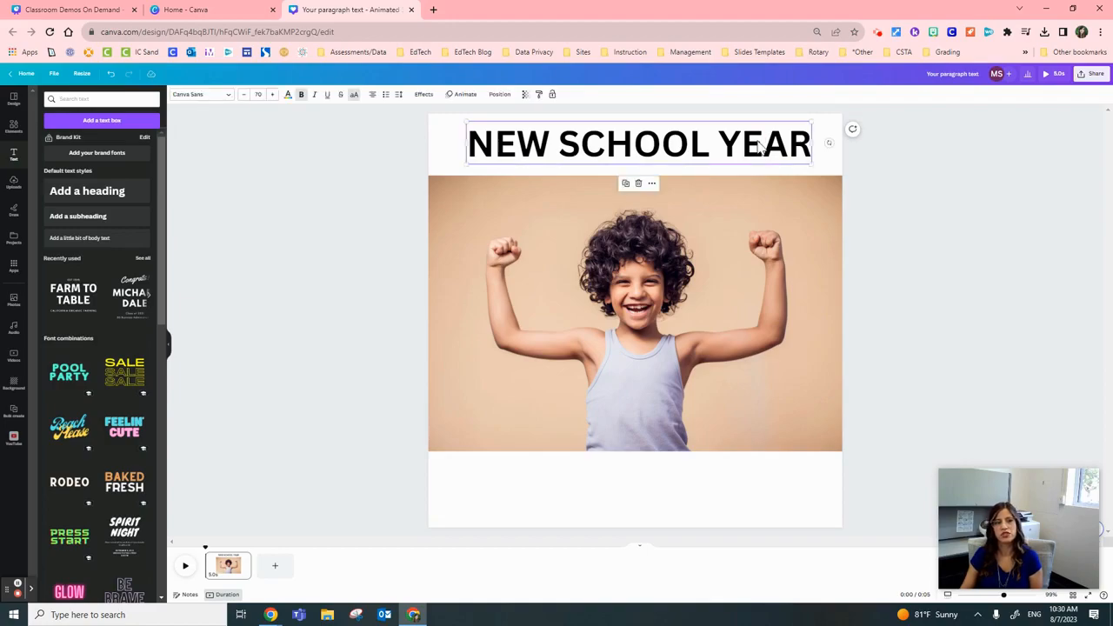
click(226, 96)
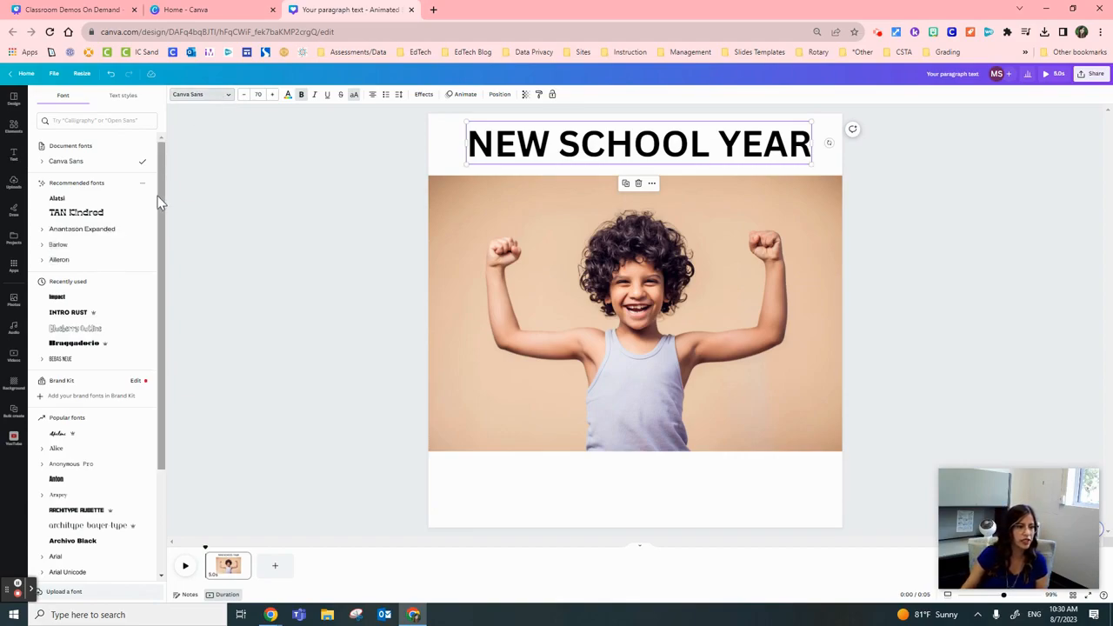
drag(159, 202, 169, 420)
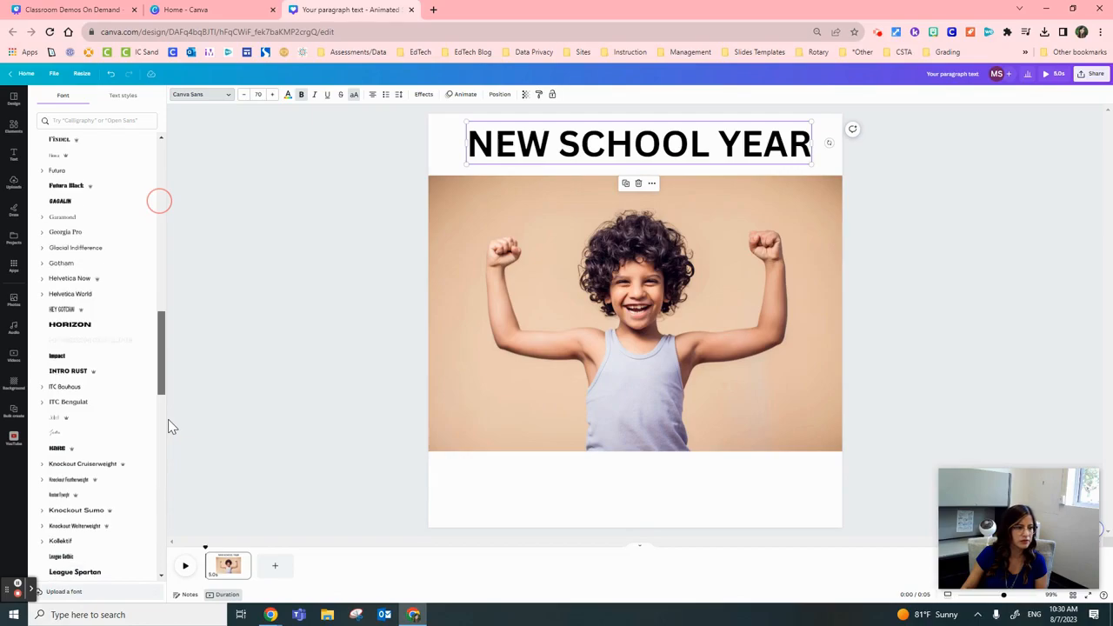
click(75, 363)
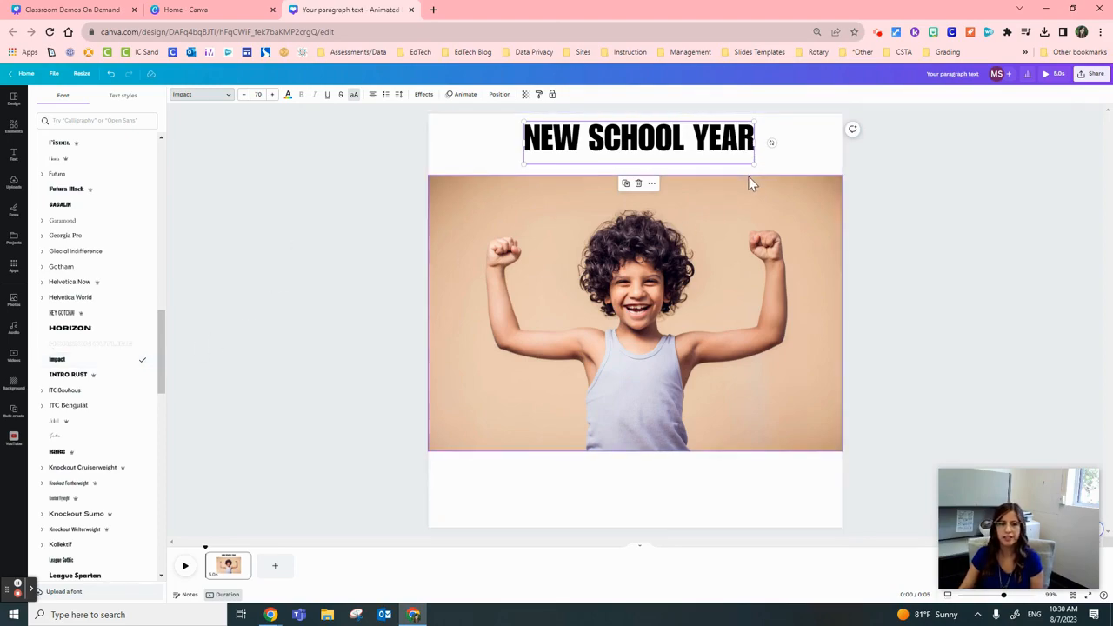
click(870, 212)
Set the letter spacing of the "NEW SCHOOL YEAR" text to 77 and move it slightly lower in the white space.
click(676, 154)
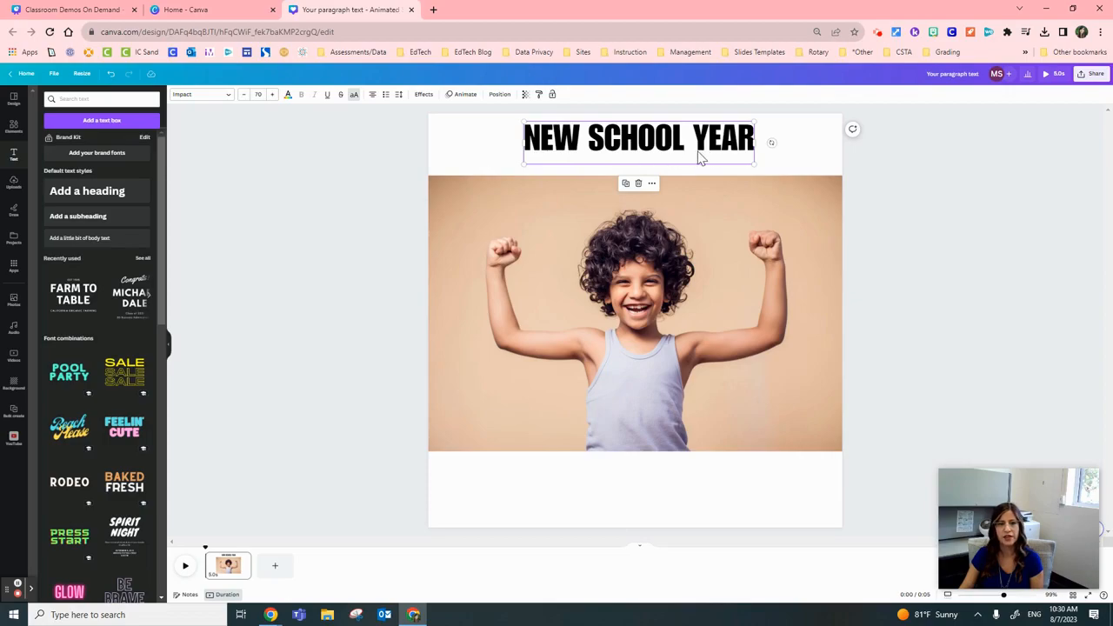
click(399, 95)
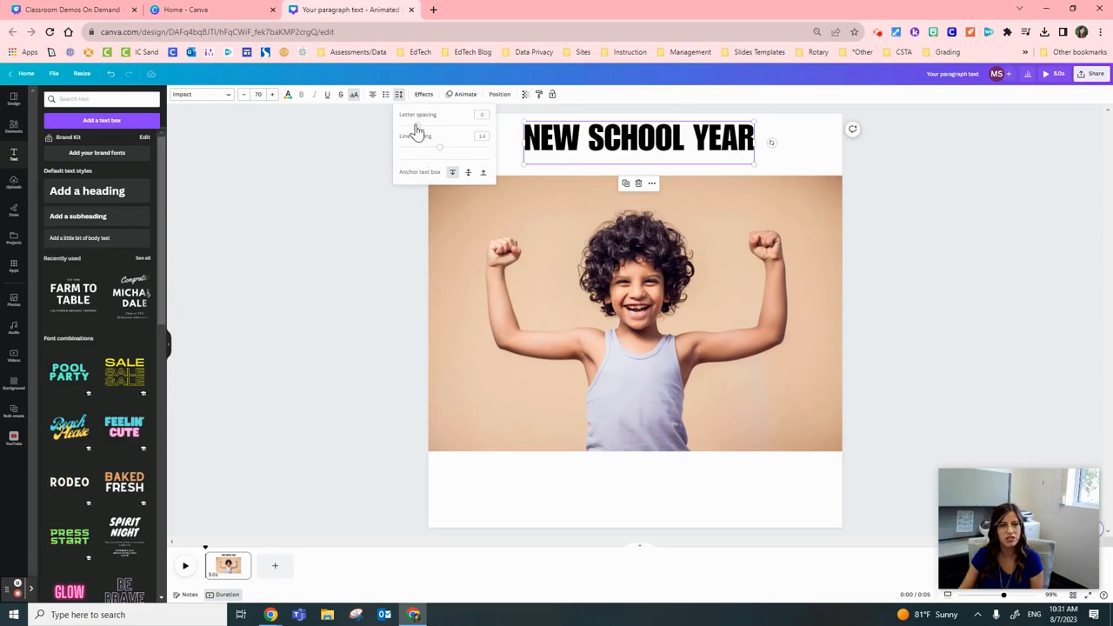
drag(414, 120, 424, 127)
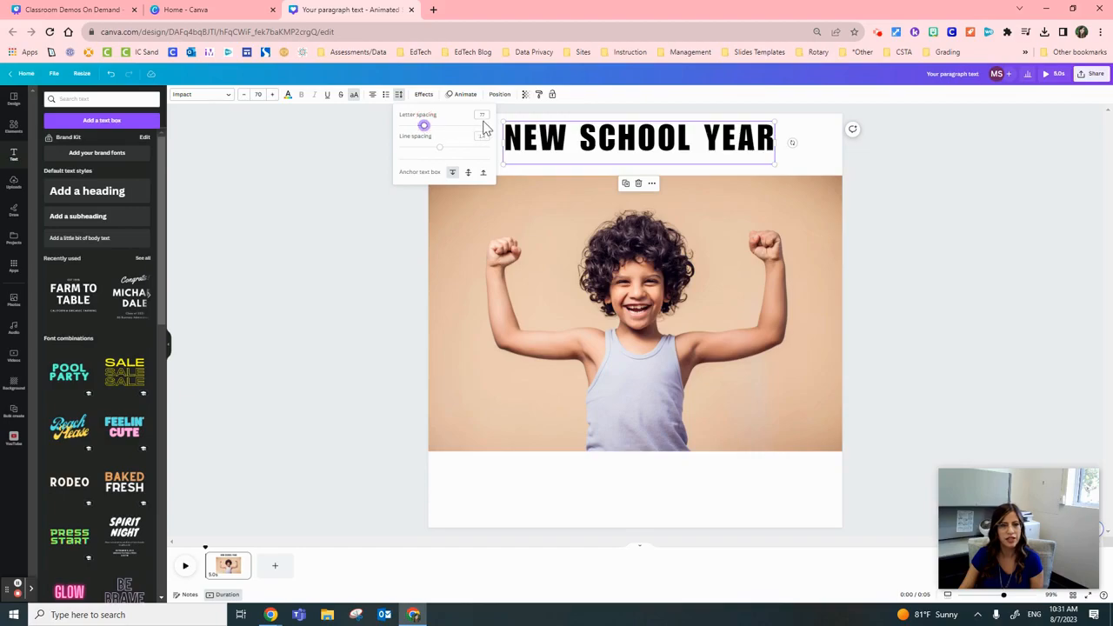
click(1032, 332)
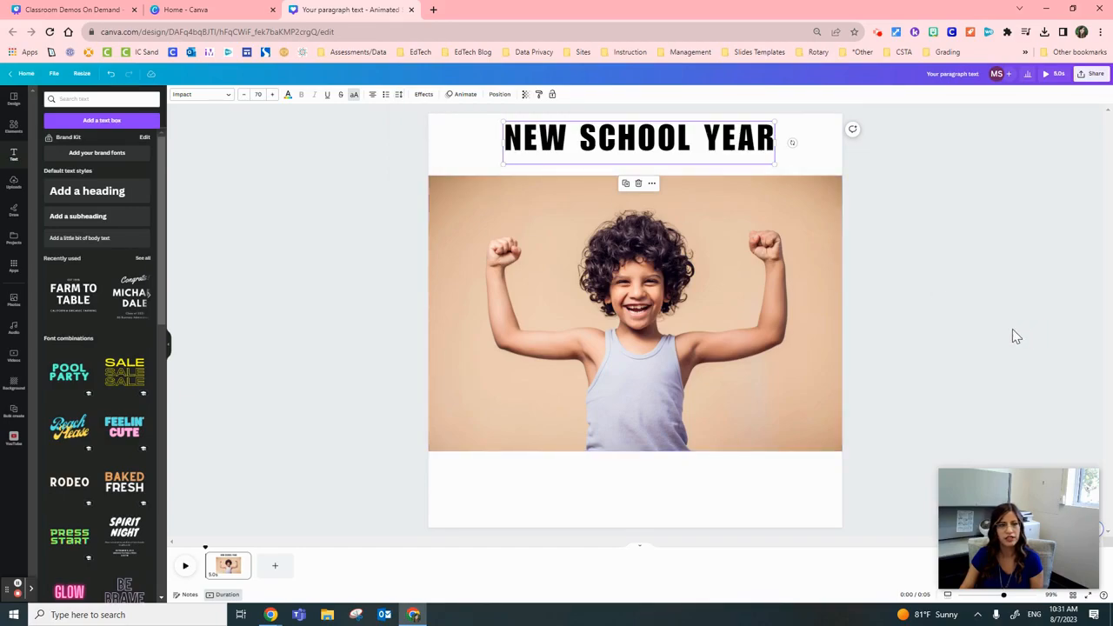
click(252, 270)
drag(738, 150, 735, 159)
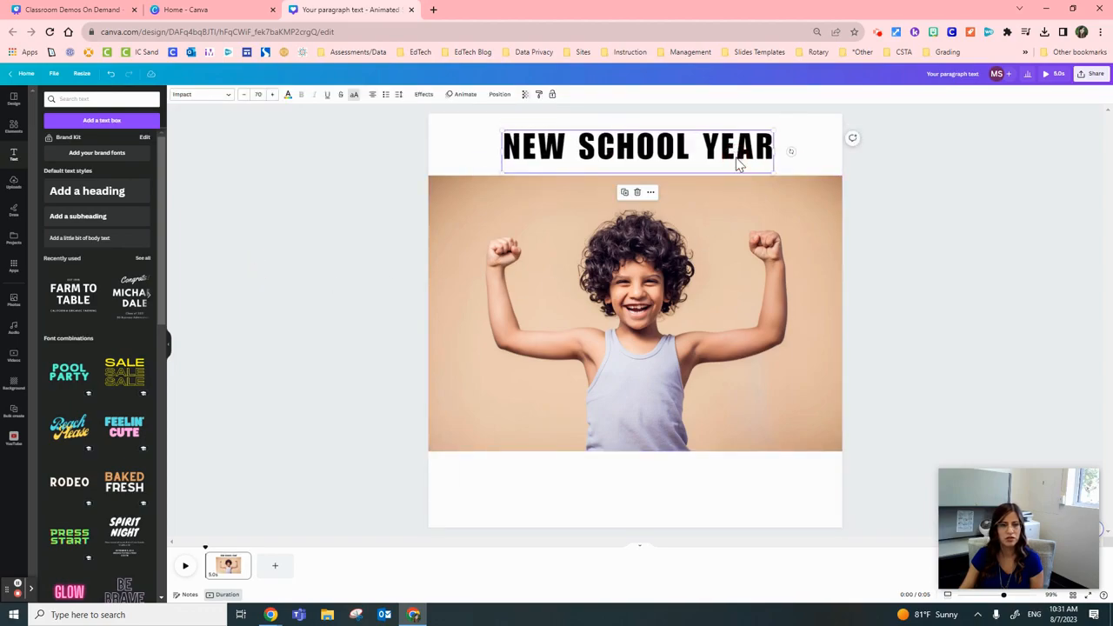
click(980, 336)
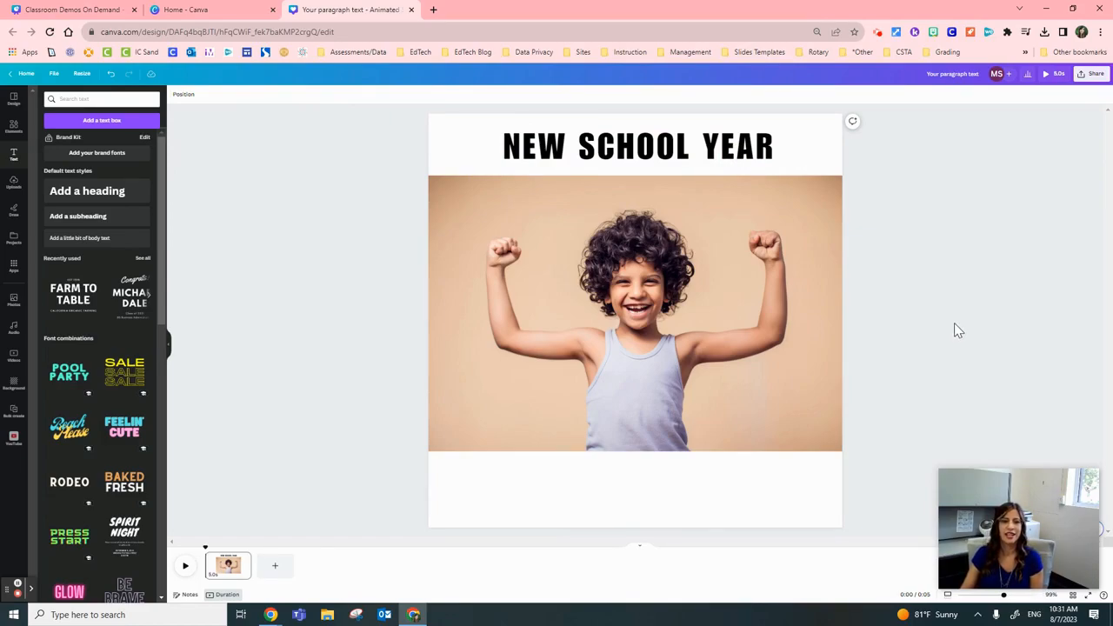
Copy the "NEW SCHOOL YEAR" text box and place the copy in the white space below the photo.
click(665, 165)
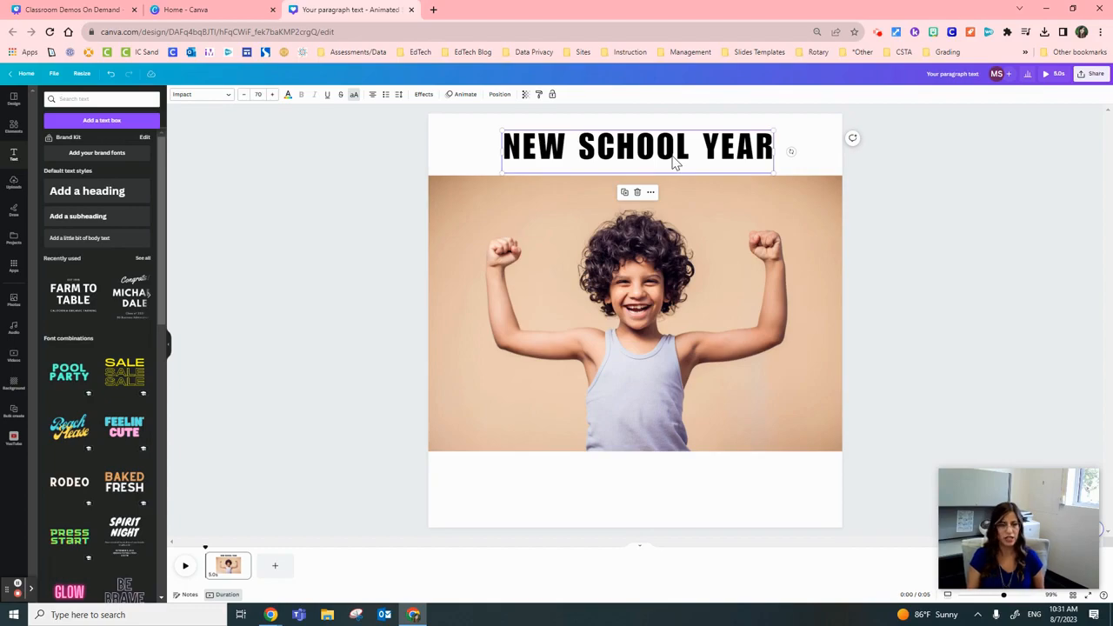
right_click(674, 163)
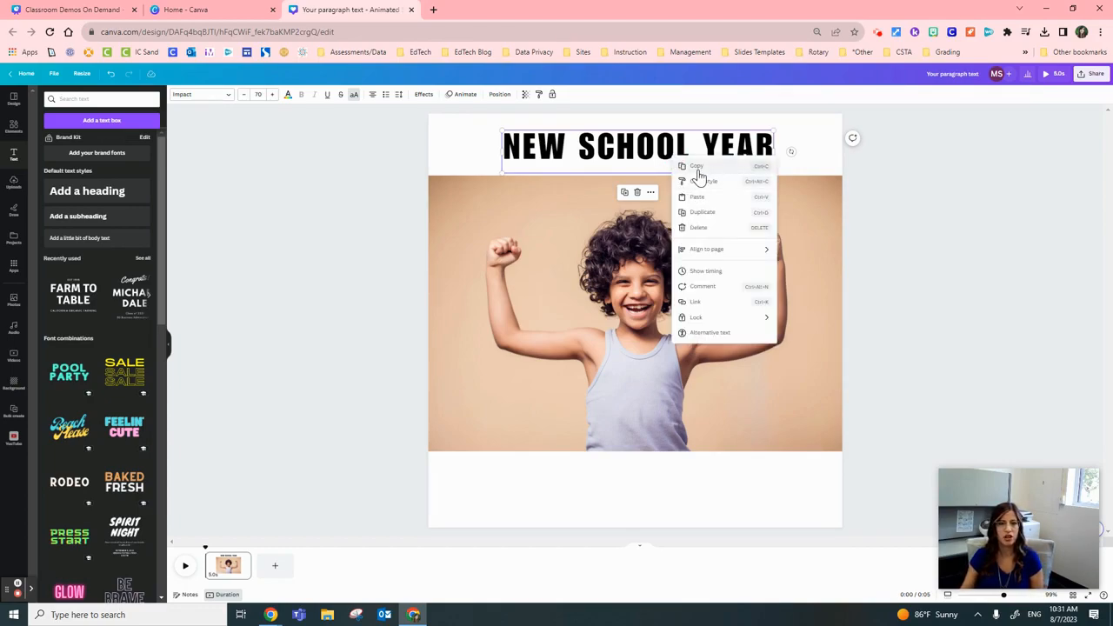
click(961, 258)
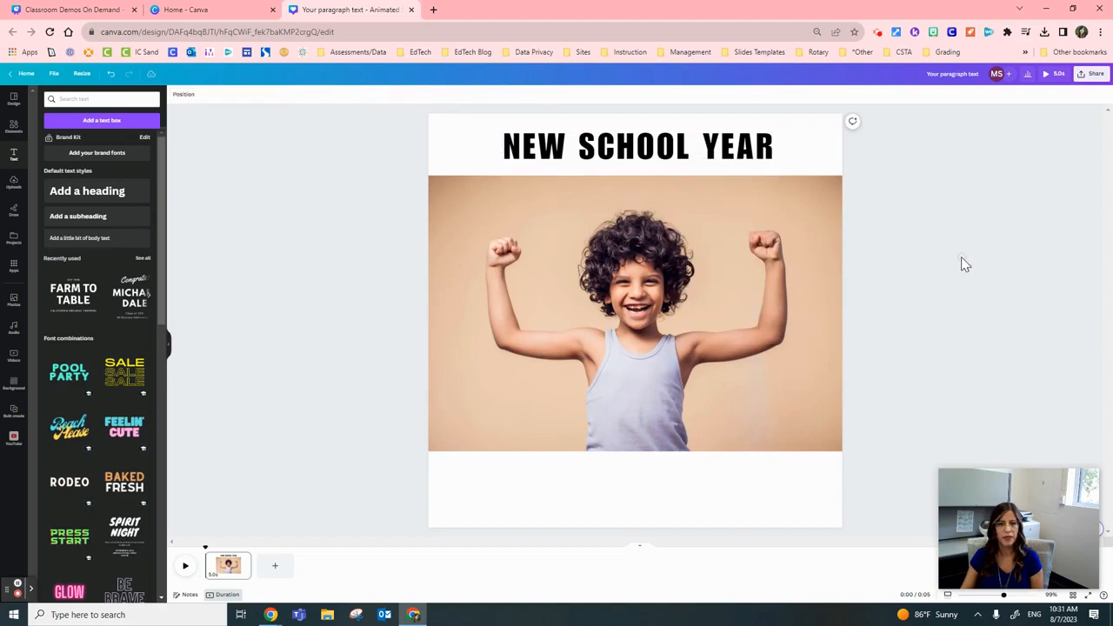
right_click(596, 498)
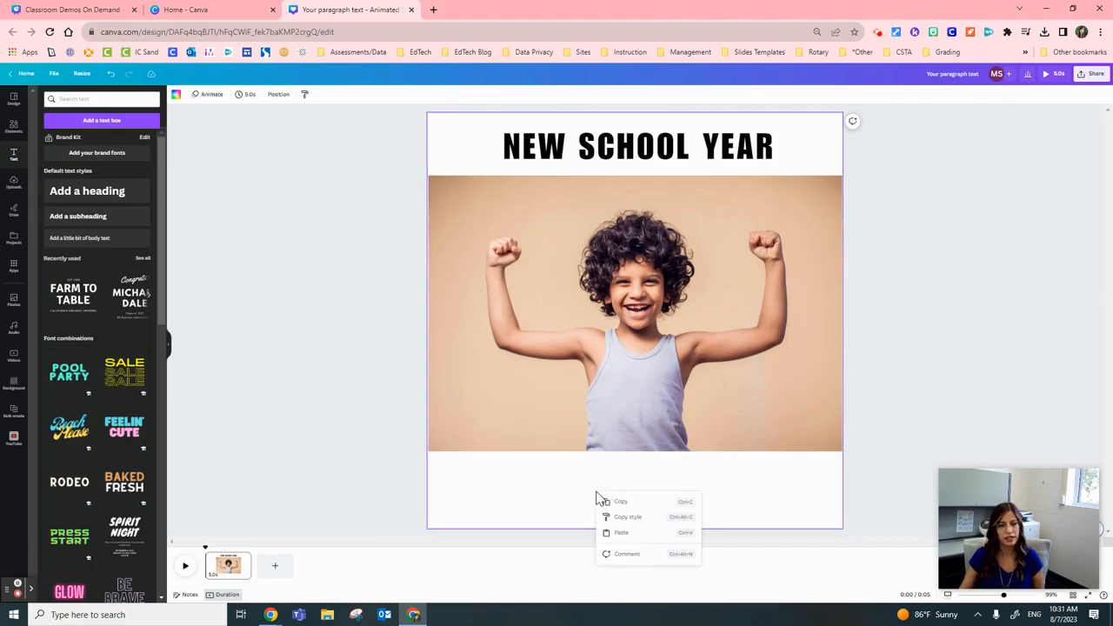
click(708, 153)
right_click(709, 154)
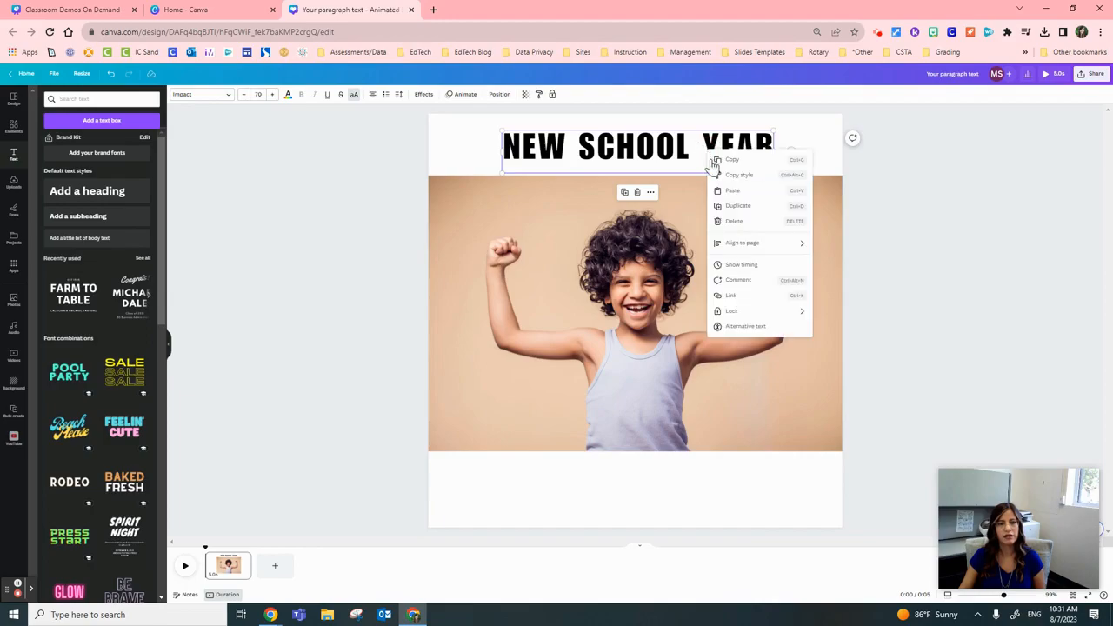
click(939, 315)
right_click(611, 484)
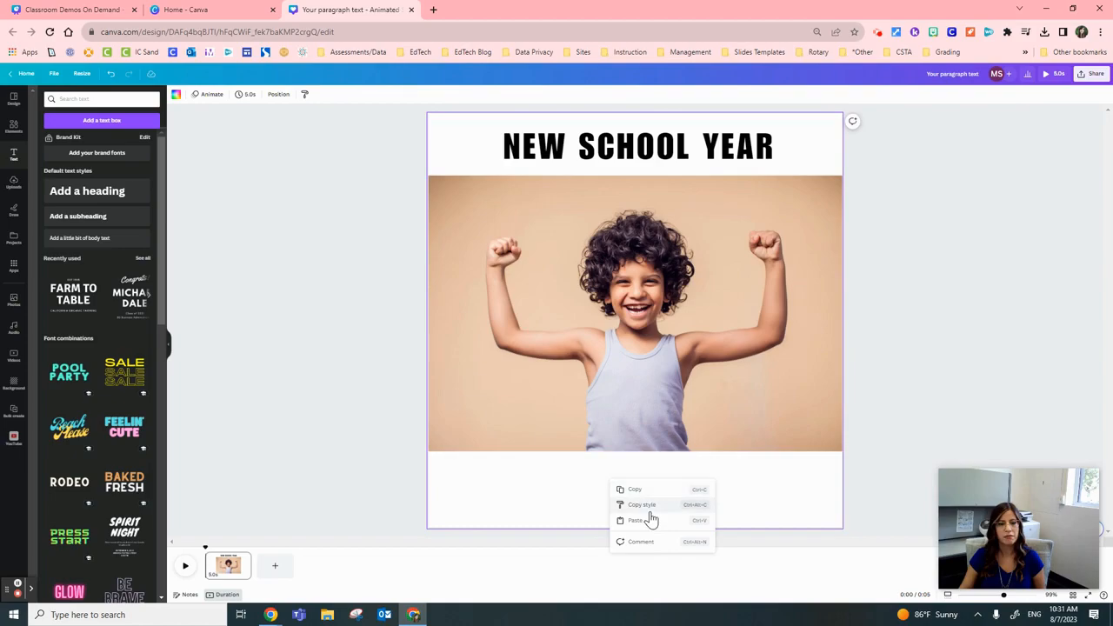
click(643, 520)
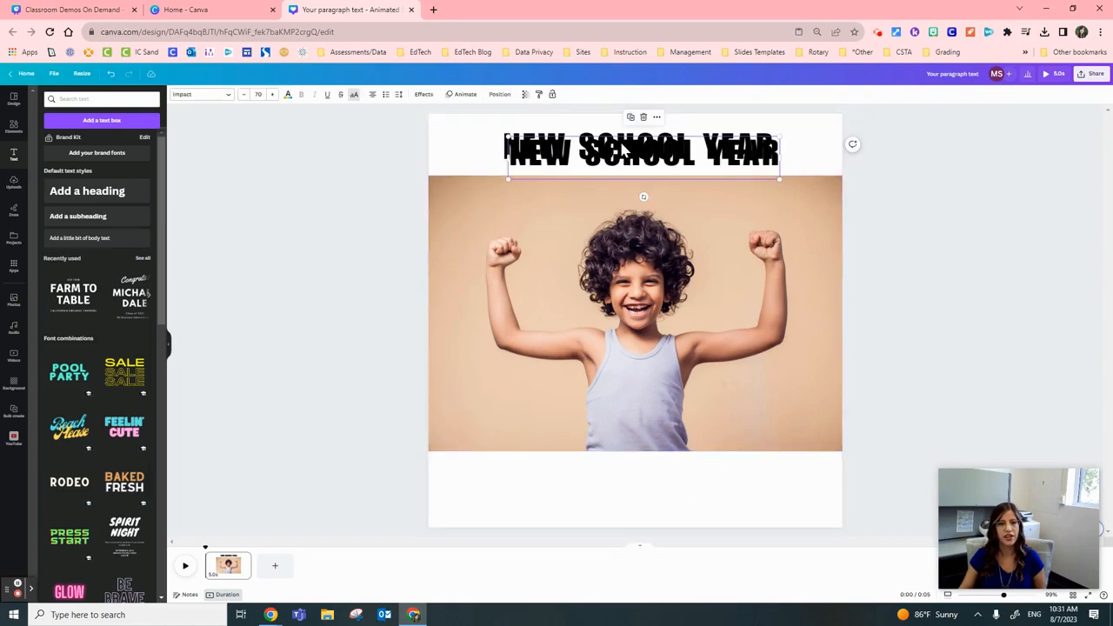
drag(625, 150, 615, 471)
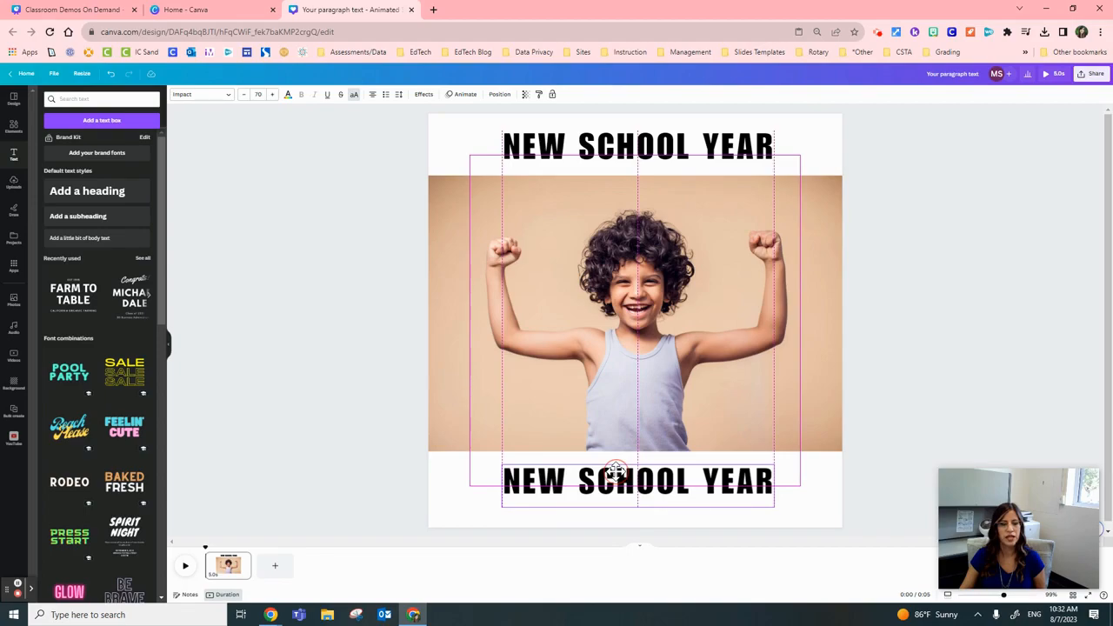
drag(616, 470, 616, 477)
Center the photo vertically on the canvas and center both text lines horizontally in the white bands above and below it.
drag(617, 405, 616, 414)
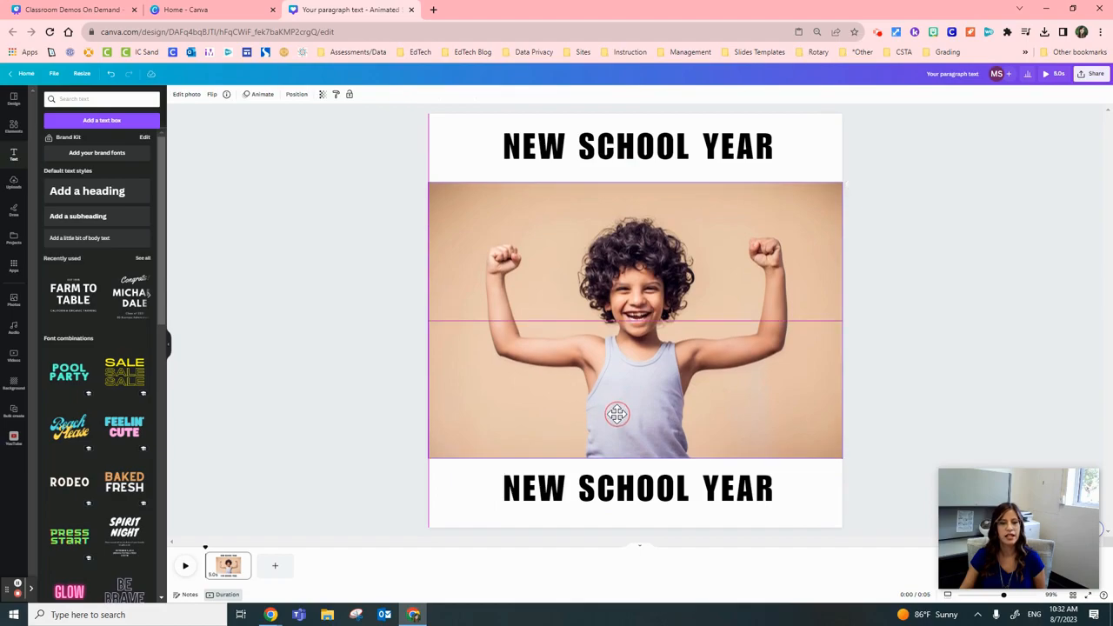
drag(616, 414, 616, 414)
mouse_move(656, 485)
mouse_down()
mouse_move(658, 495)
mouse_move(657, 481)
mouse_up()
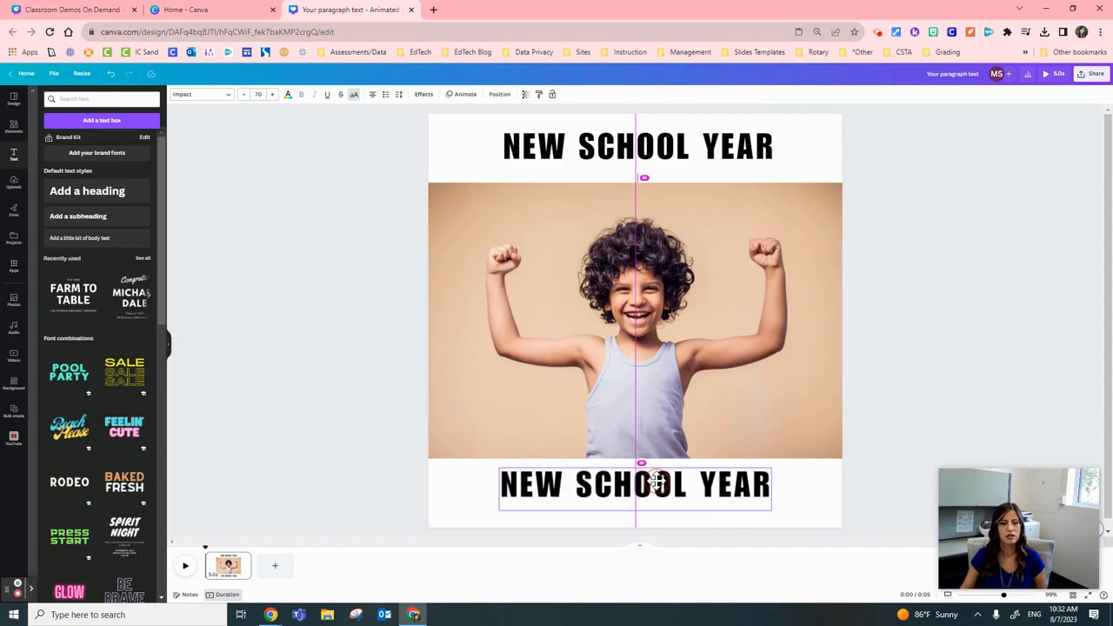
drag(658, 481, 658, 481)
drag(688, 141, 682, 140)
click(345, 300)
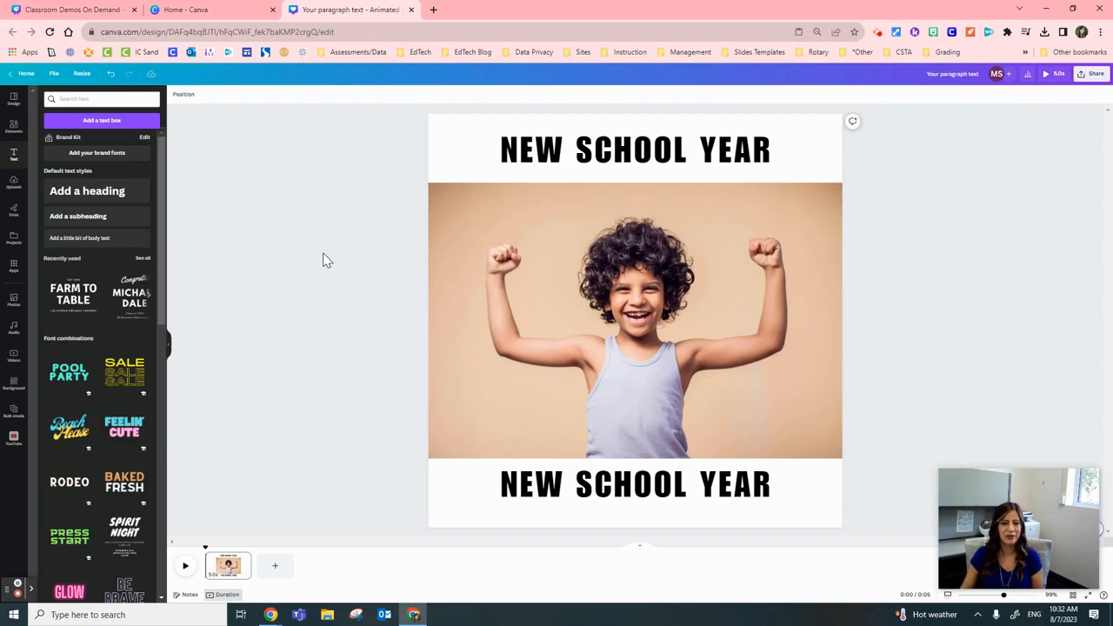
Replace the text below the photo with "I GOT THIS!!".
double_click(675, 494)
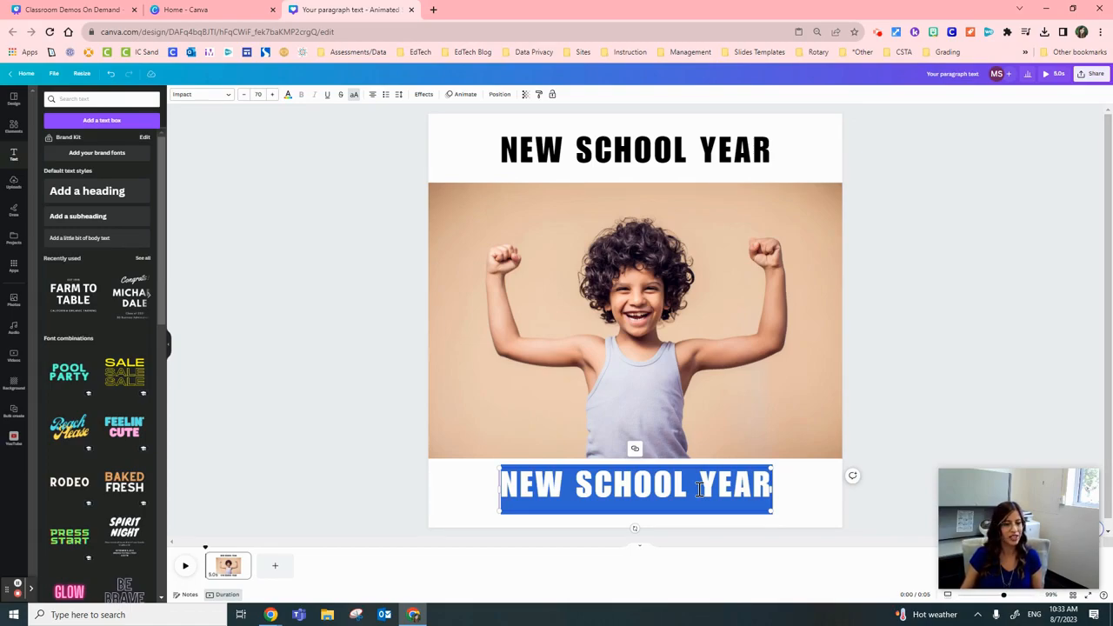
key(BackSpace)
text(I GOT THIS)
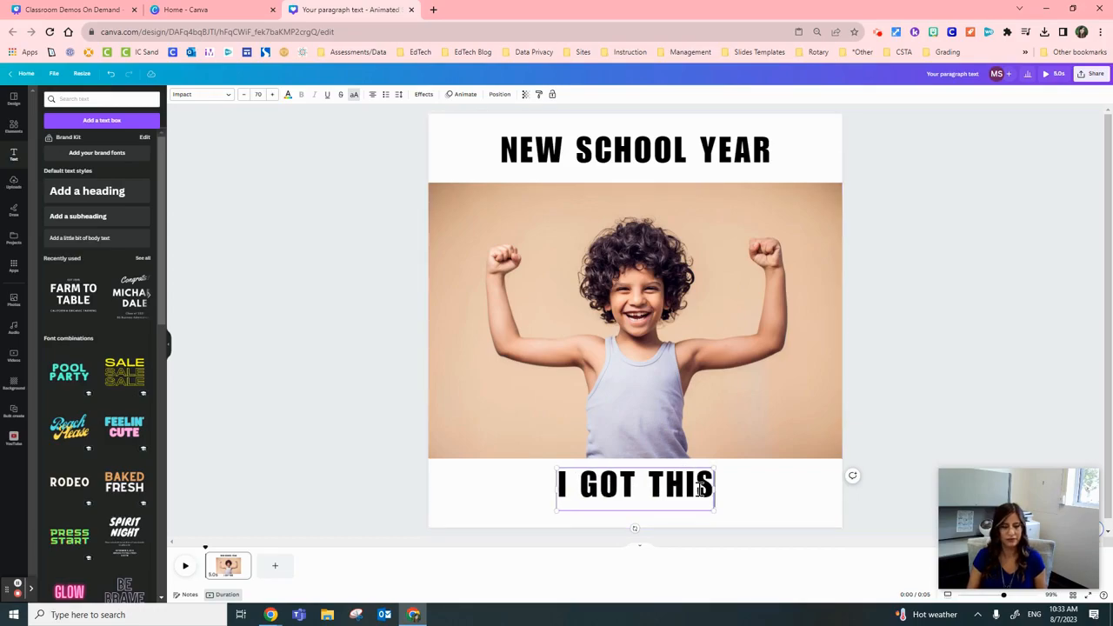
text(!!)
click(994, 357)
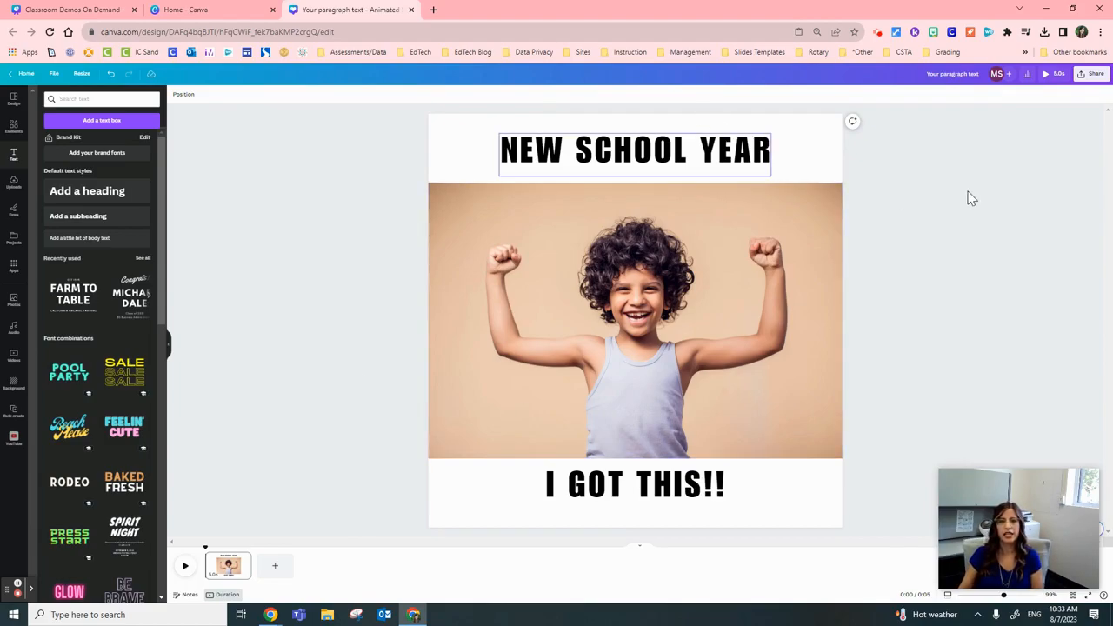
Examine the design's download options, including the file type.
click(1093, 76)
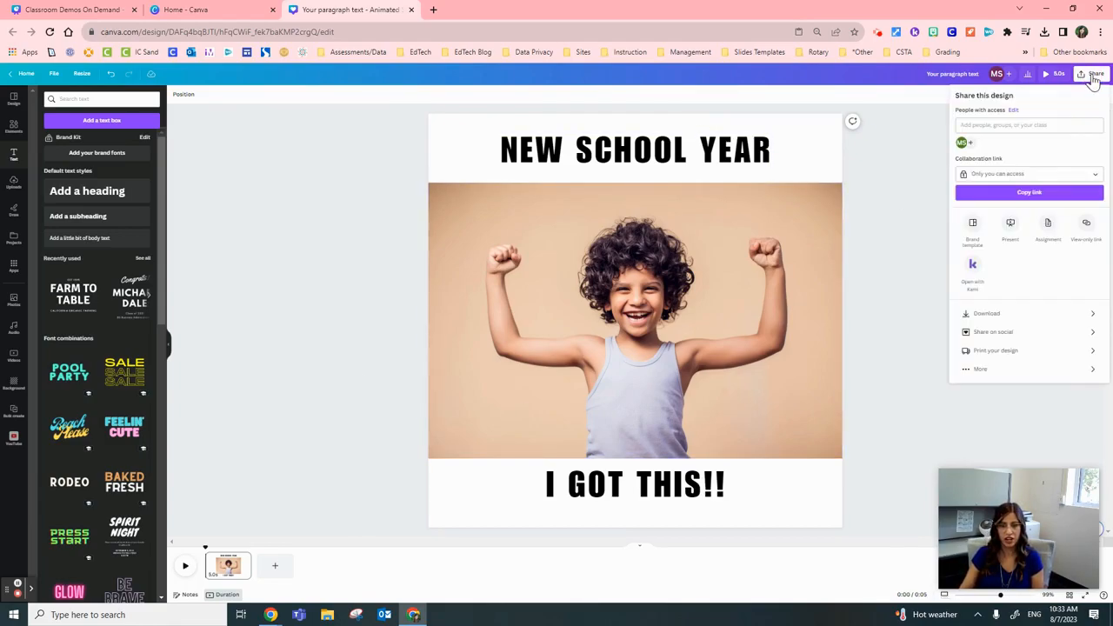
click(975, 314)
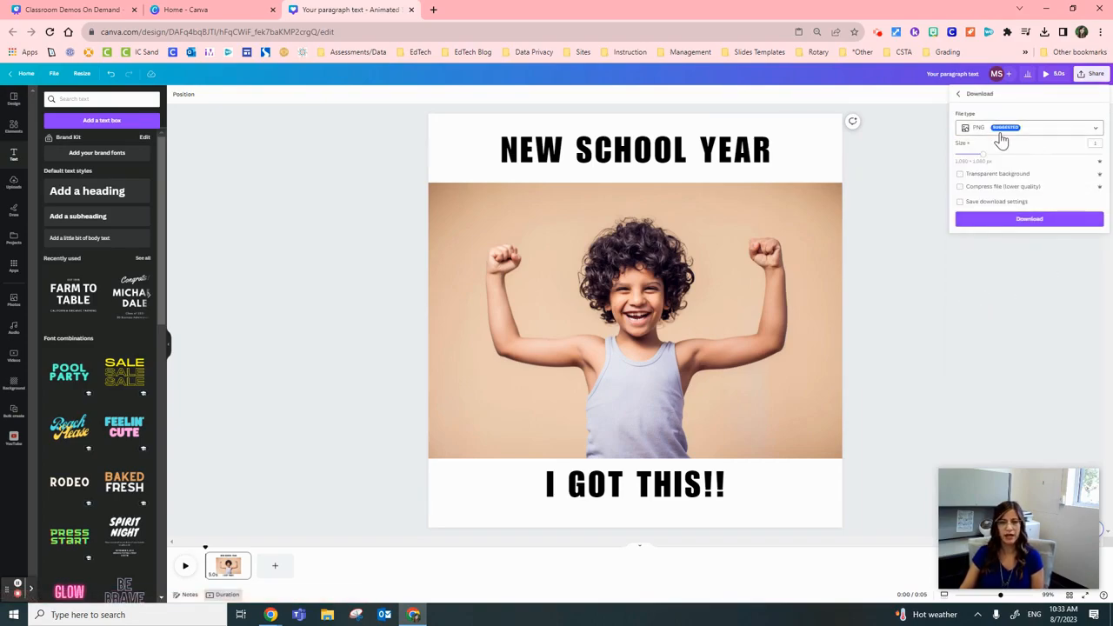
click(250, 378)
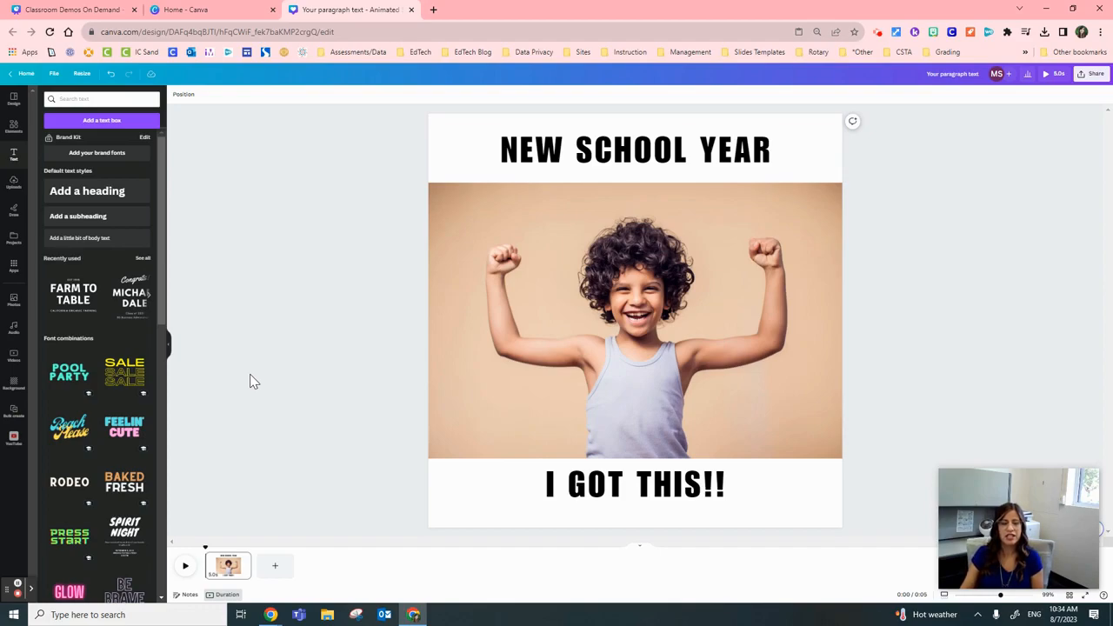
Remove the background from the photo of the boy flexing his arms.
click(463, 447)
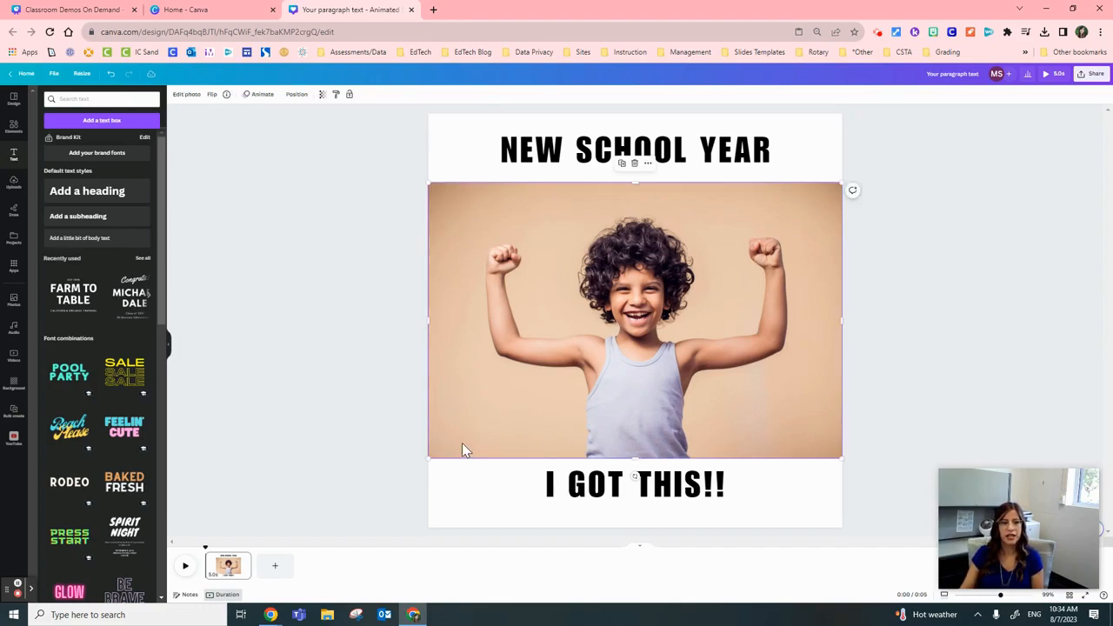
click(187, 95)
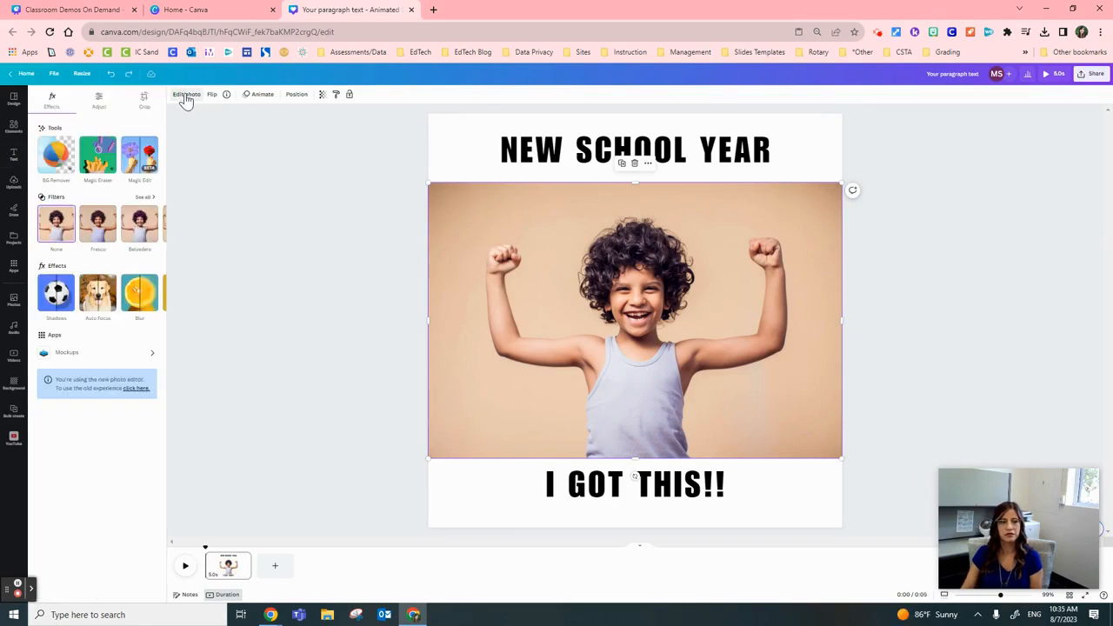
click(55, 159)
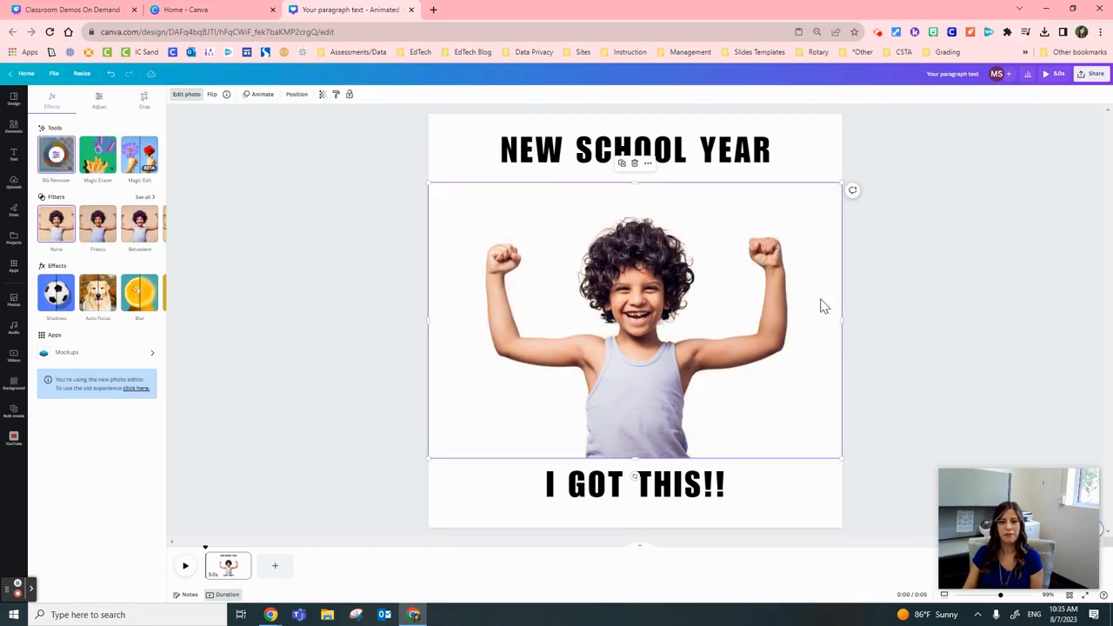
click(910, 313)
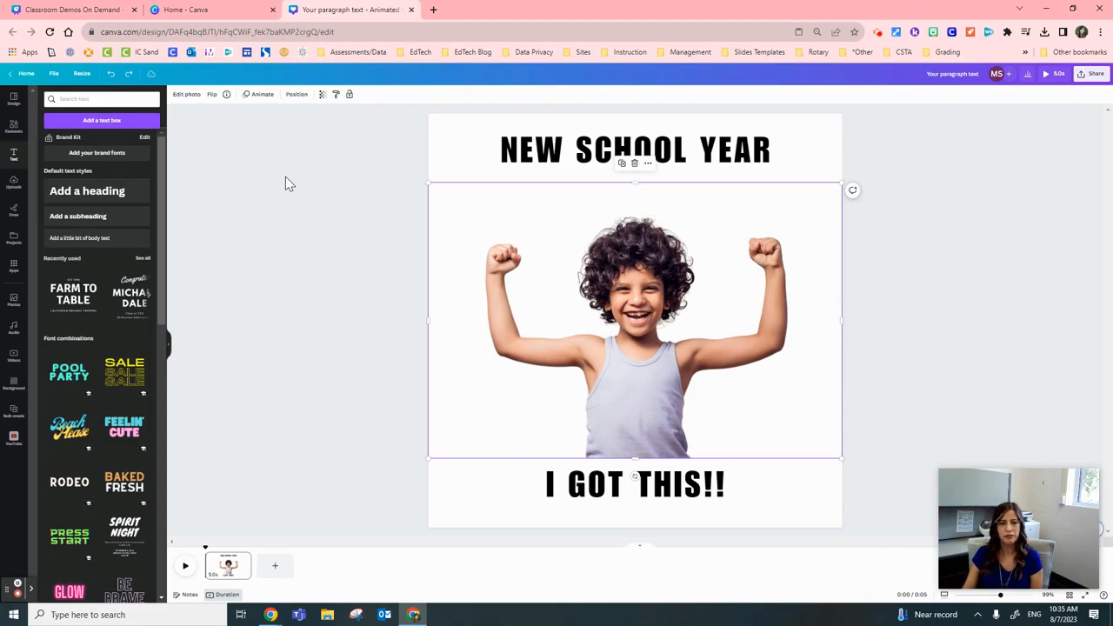
Undo the photo's background removal and redo it to compare both versions.
key(ctrl+z)
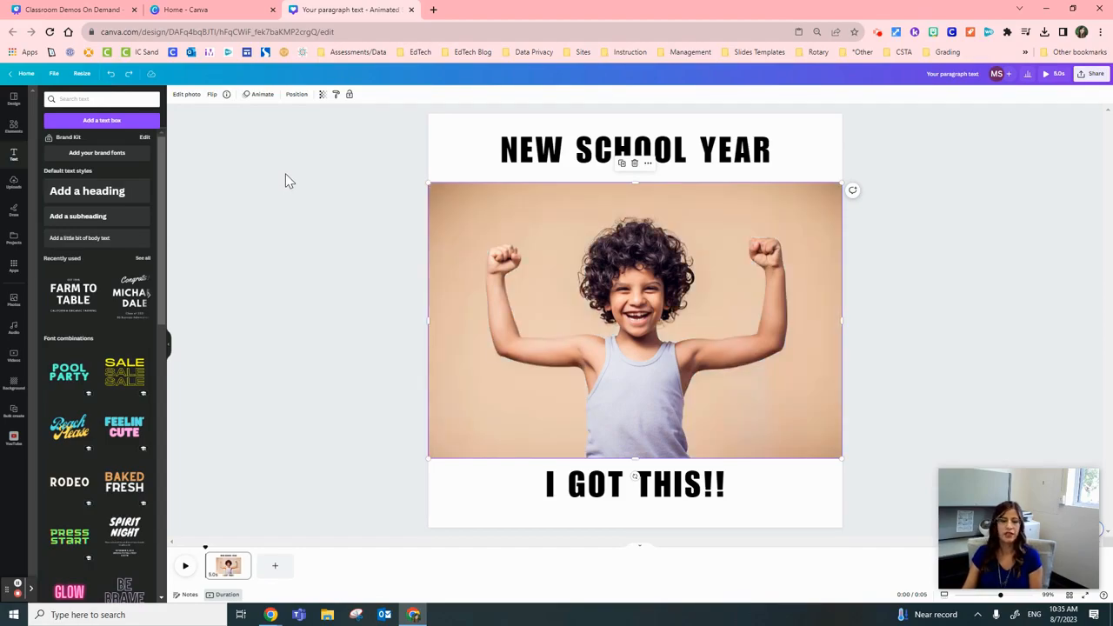
click(287, 192)
click(445, 242)
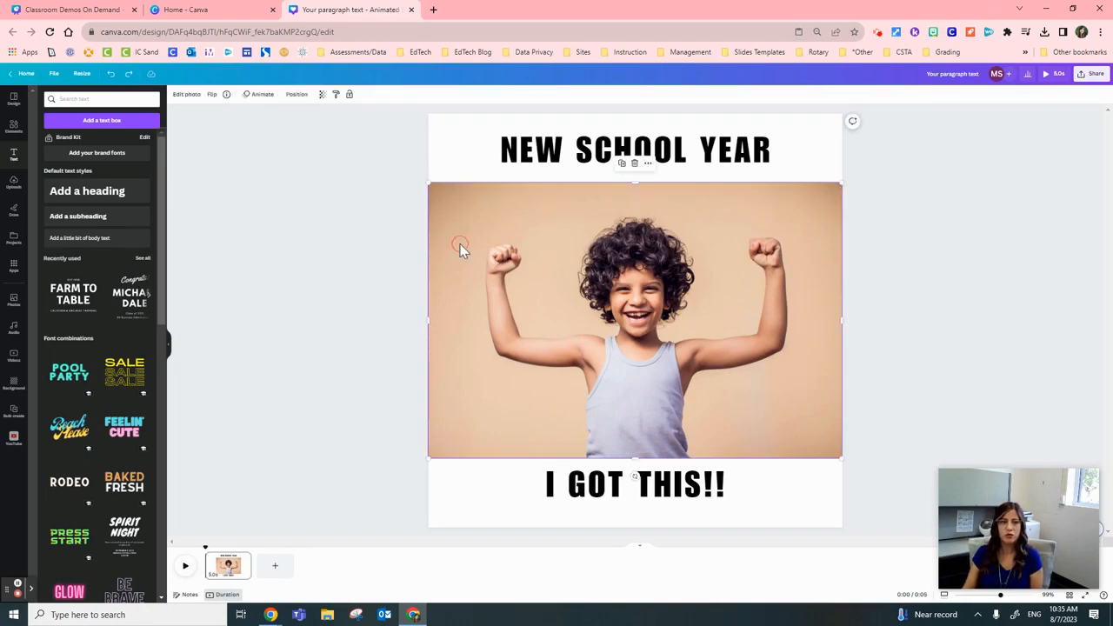
click(127, 76)
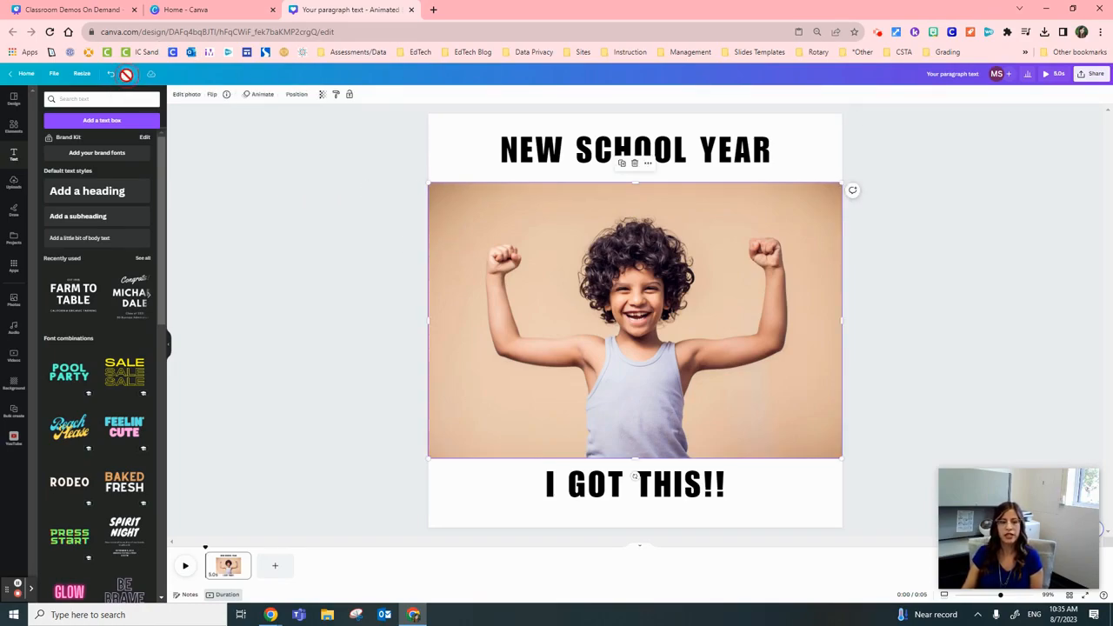
click(276, 161)
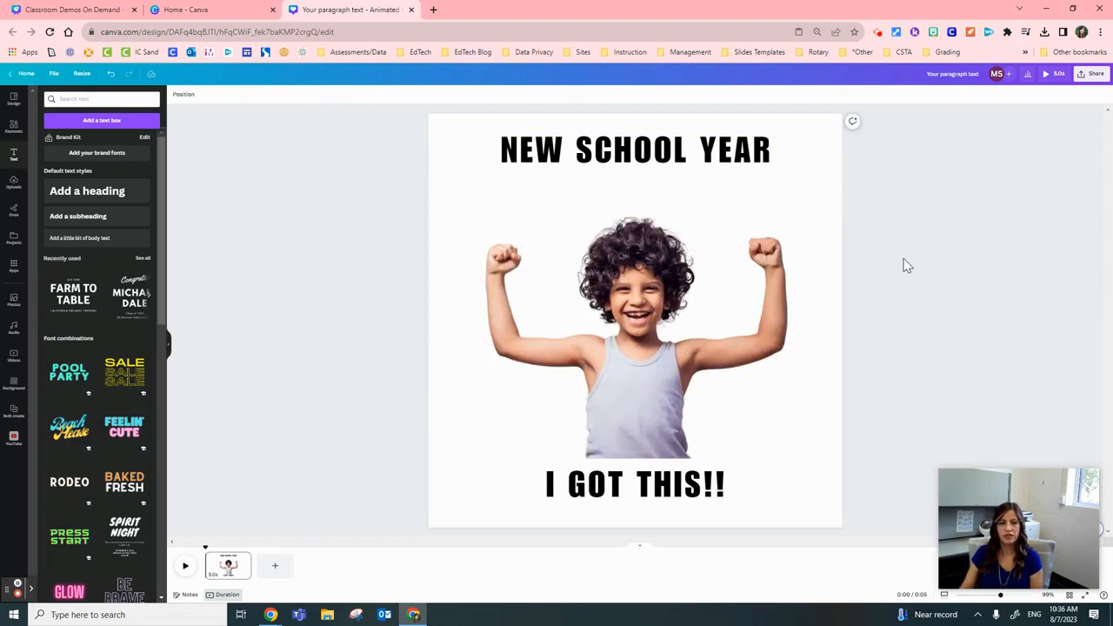
Play a preview of the design with the background removed and close it.
click(1050, 74)
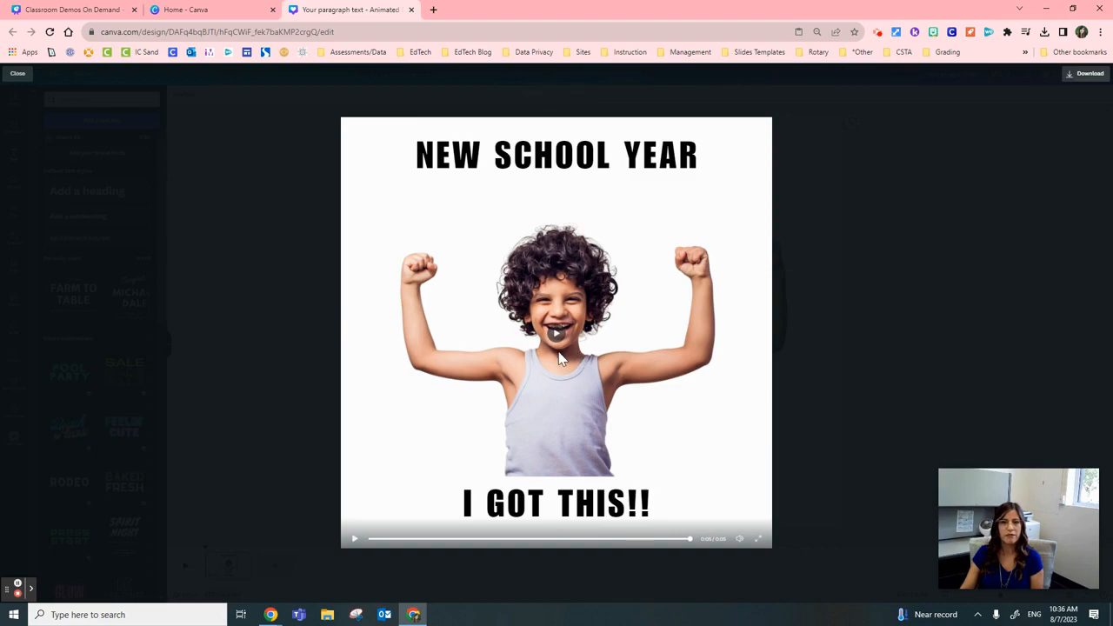
click(18, 75)
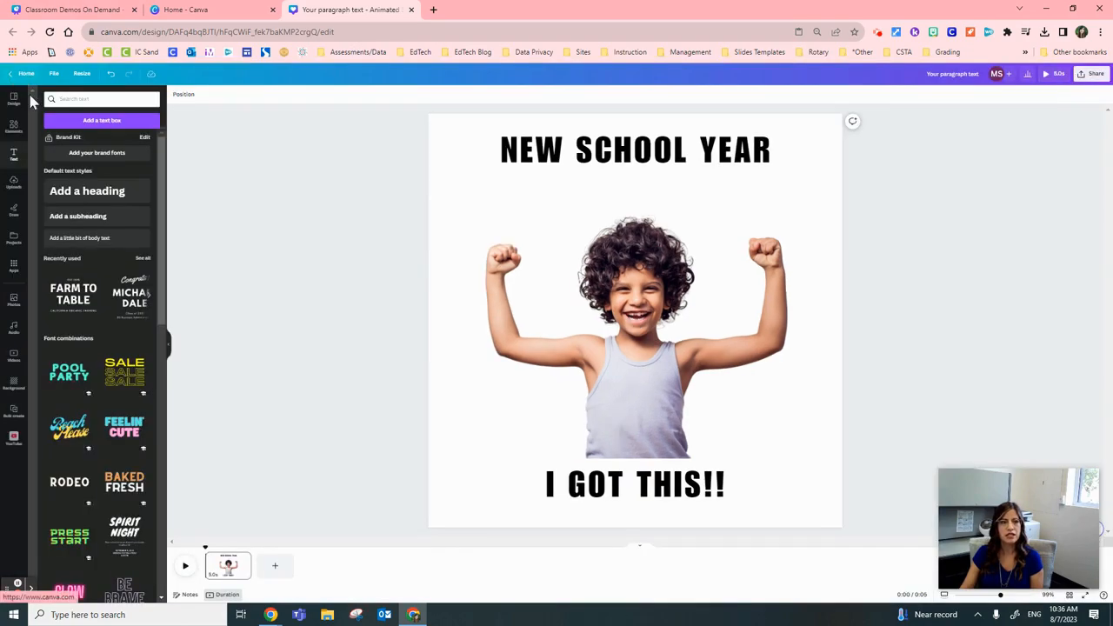
Try the Pop animation on the photo and play the preview twice to check the movement.
click(589, 301)
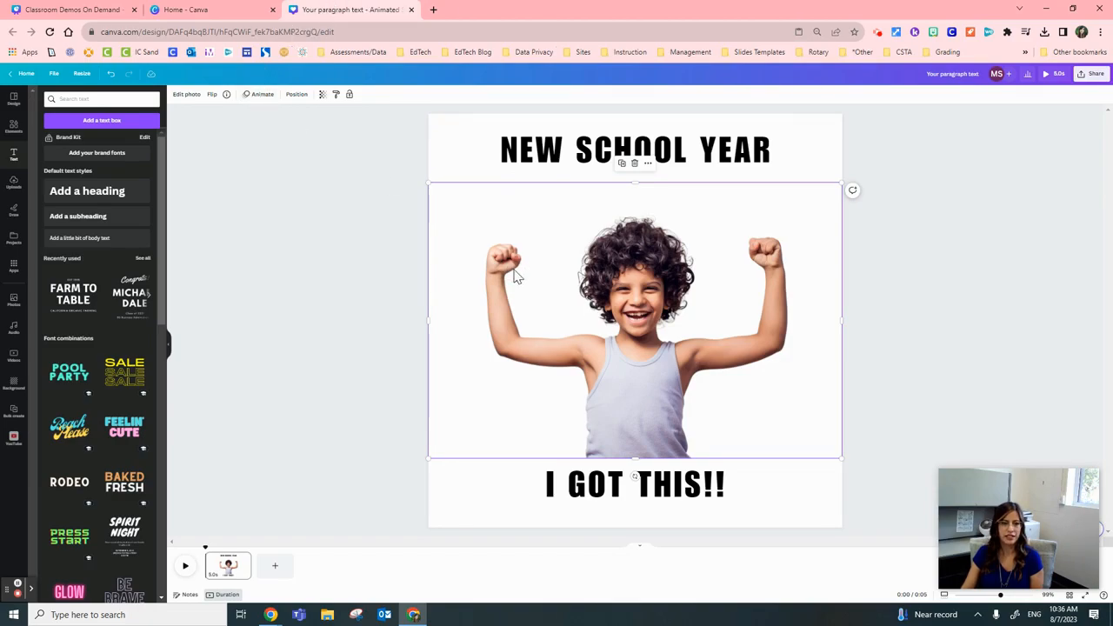
click(259, 95)
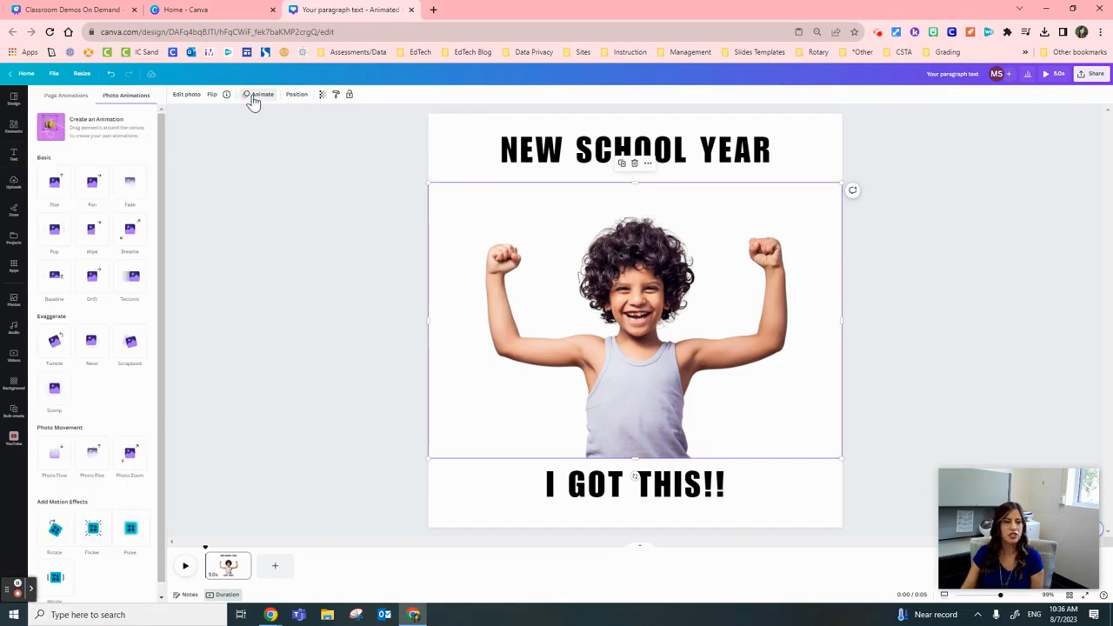
click(54, 240)
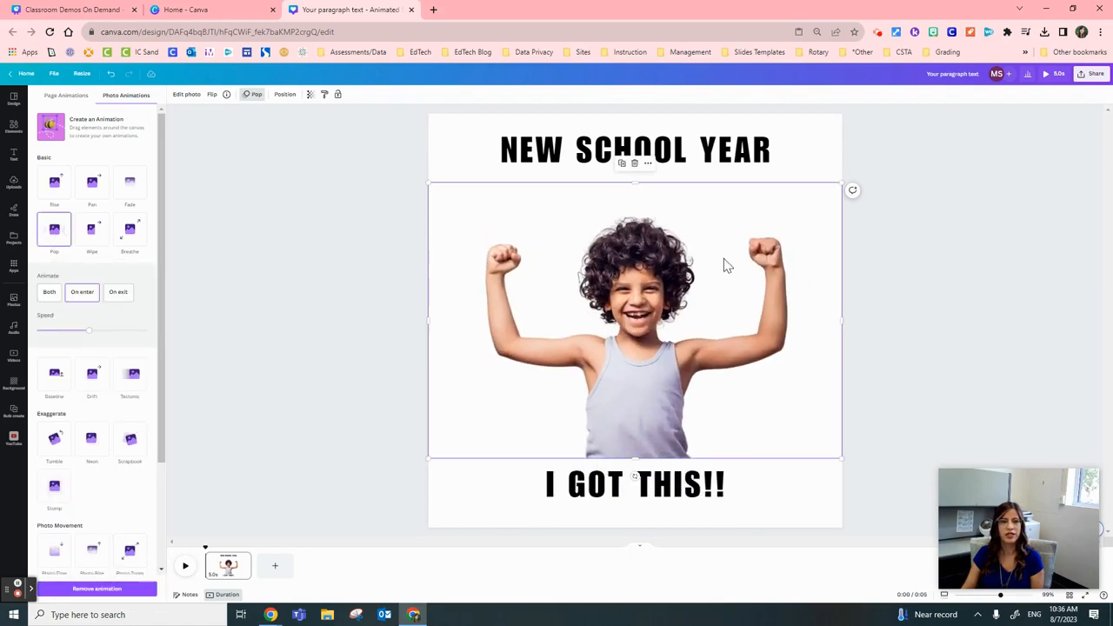
click(1058, 74)
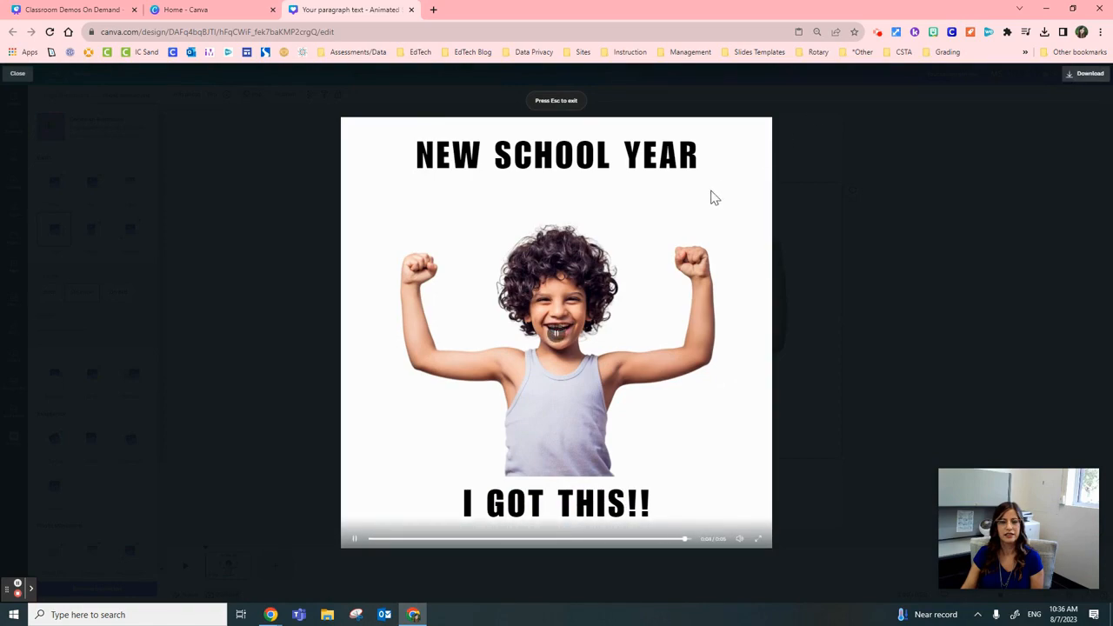
click(19, 75)
click(1058, 76)
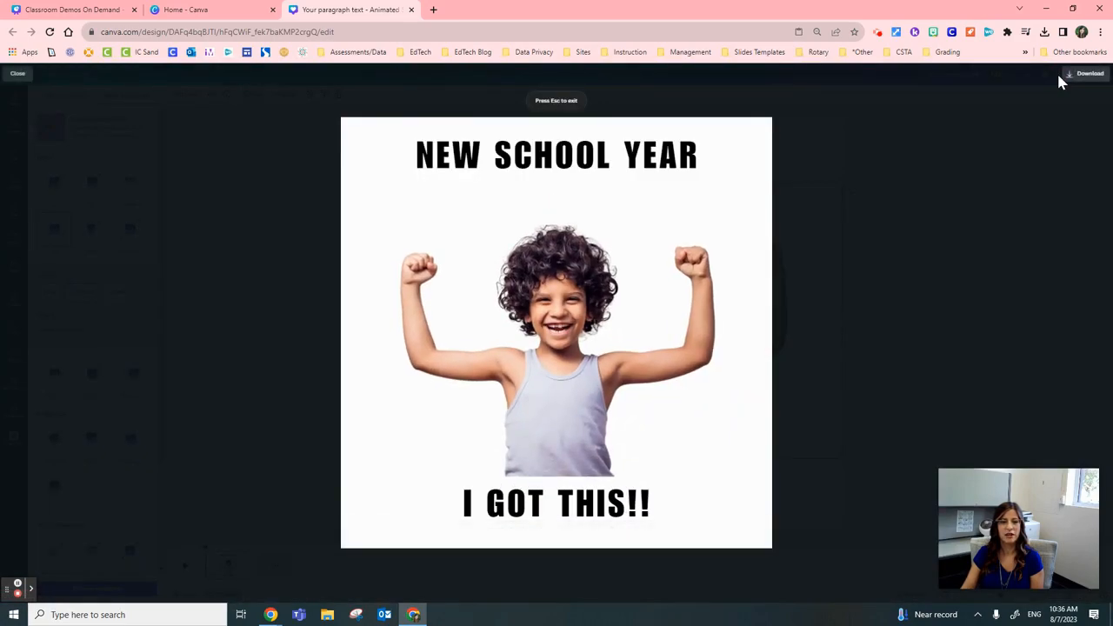
click(12, 75)
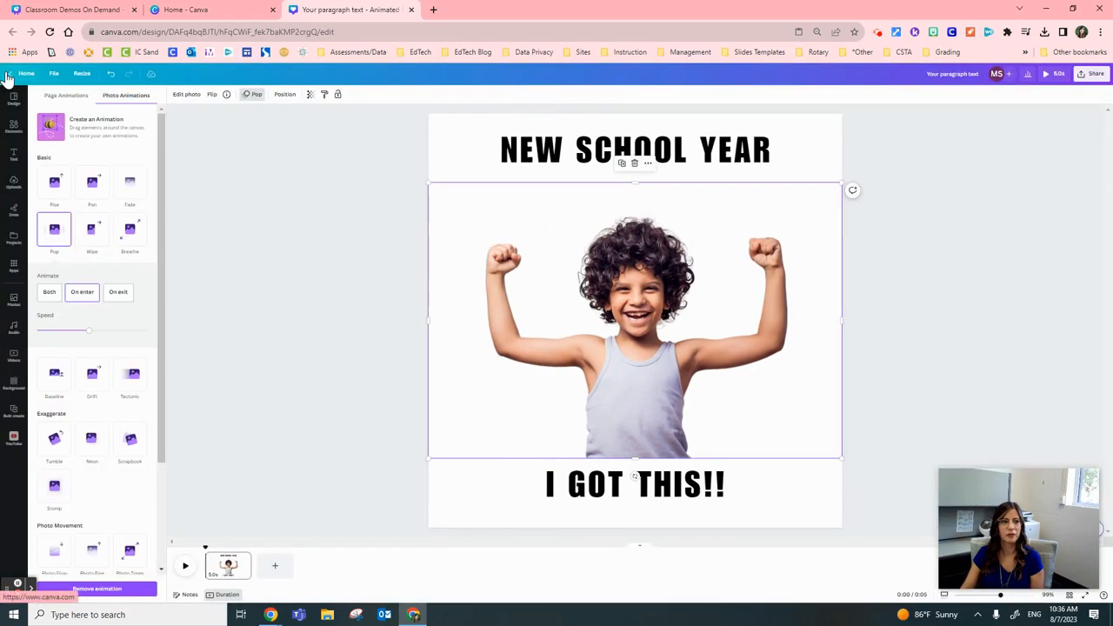
Apply the Breathe animation to the photo and preview the animated design.
click(135, 241)
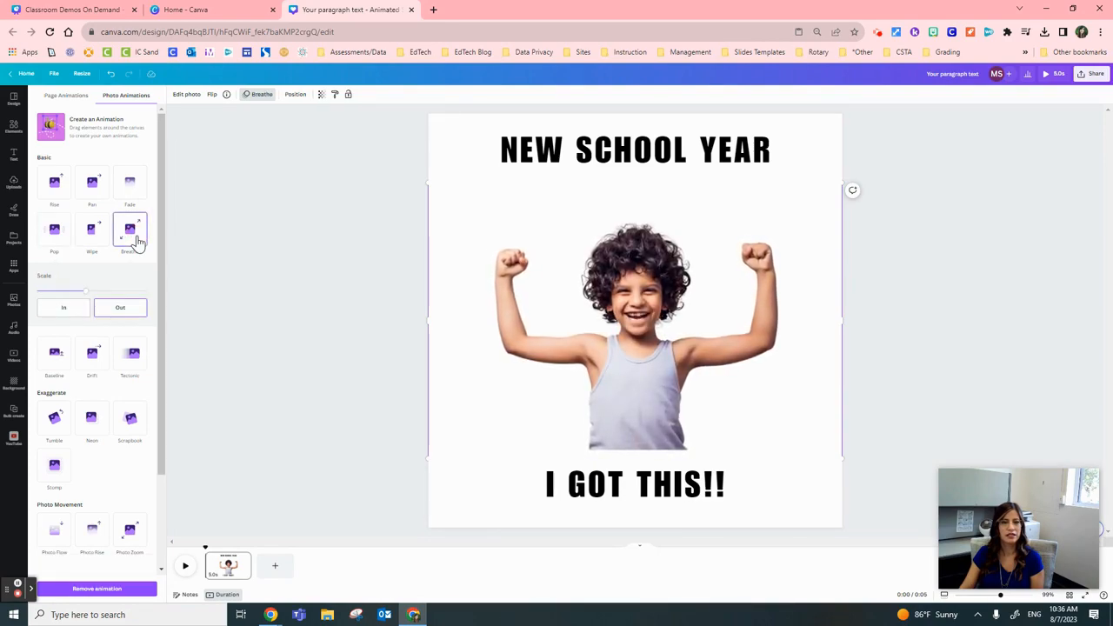
click(1052, 74)
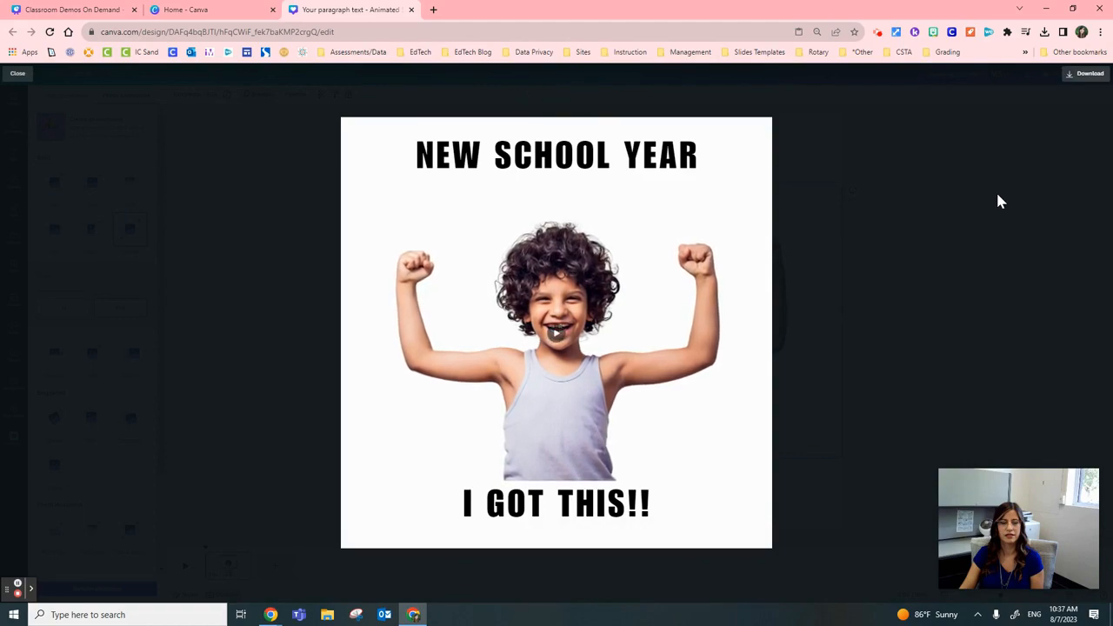
click(21, 76)
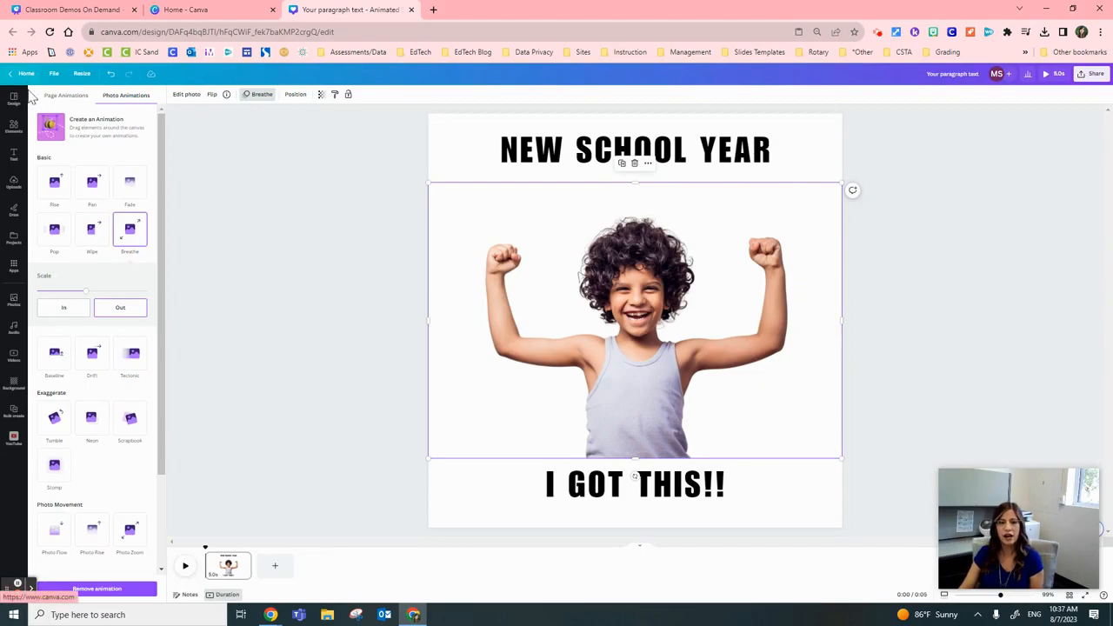
click(983, 259)
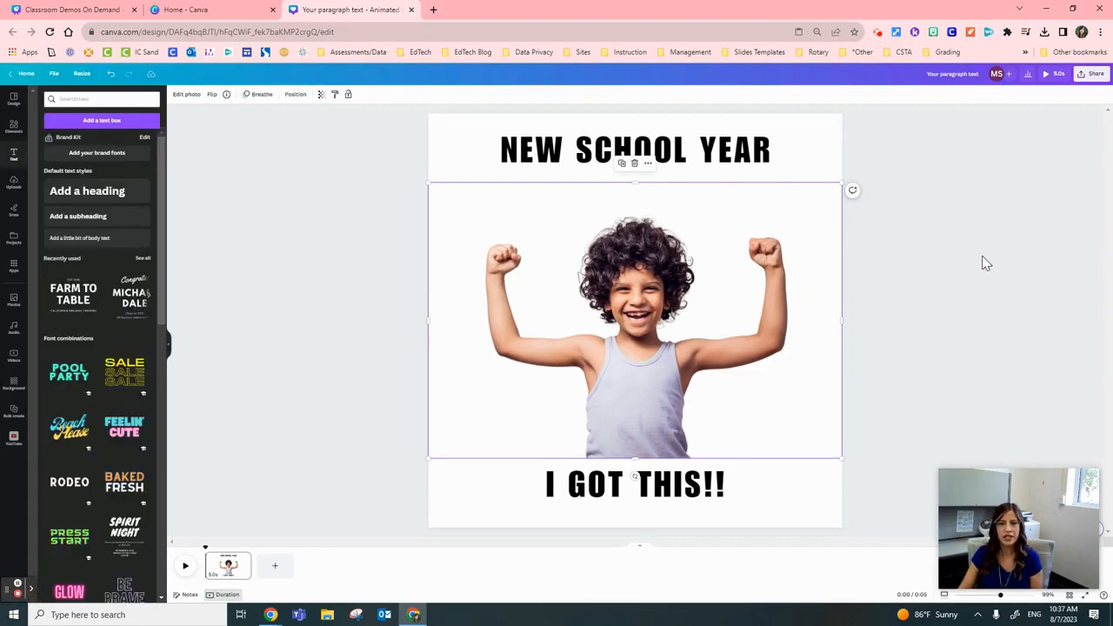
Download the animated design as a GIF.
click(1093, 74)
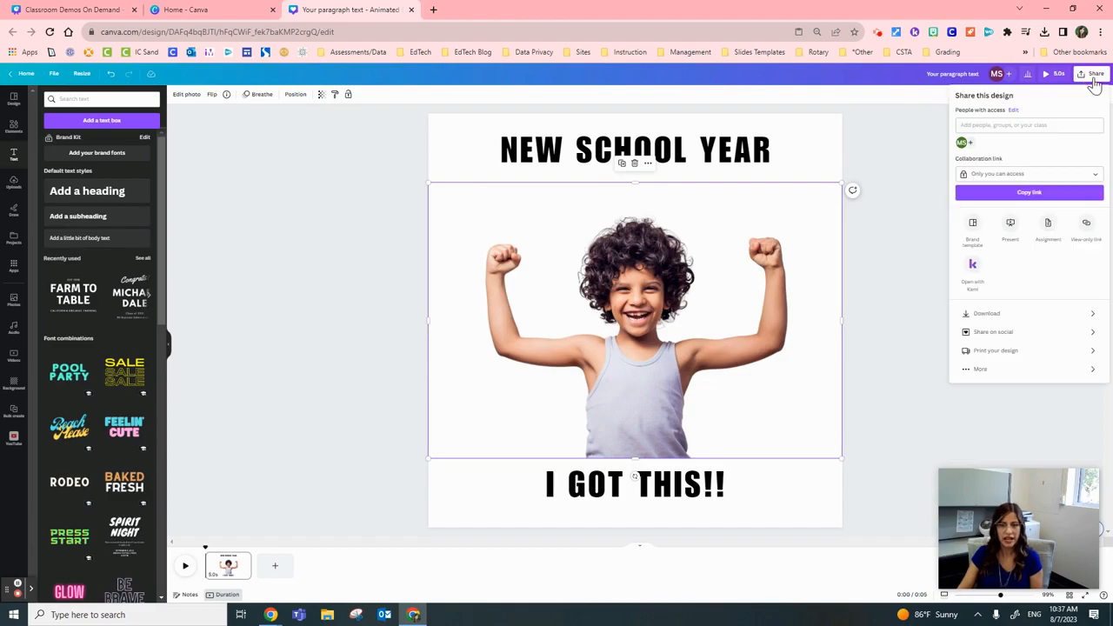
click(994, 314)
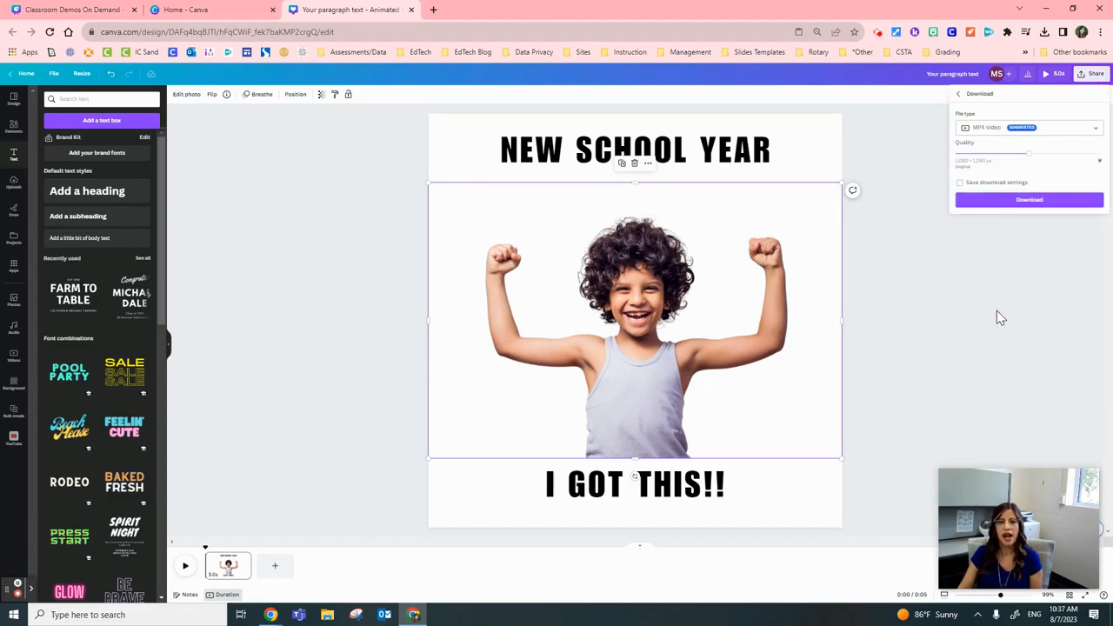
click(1069, 130)
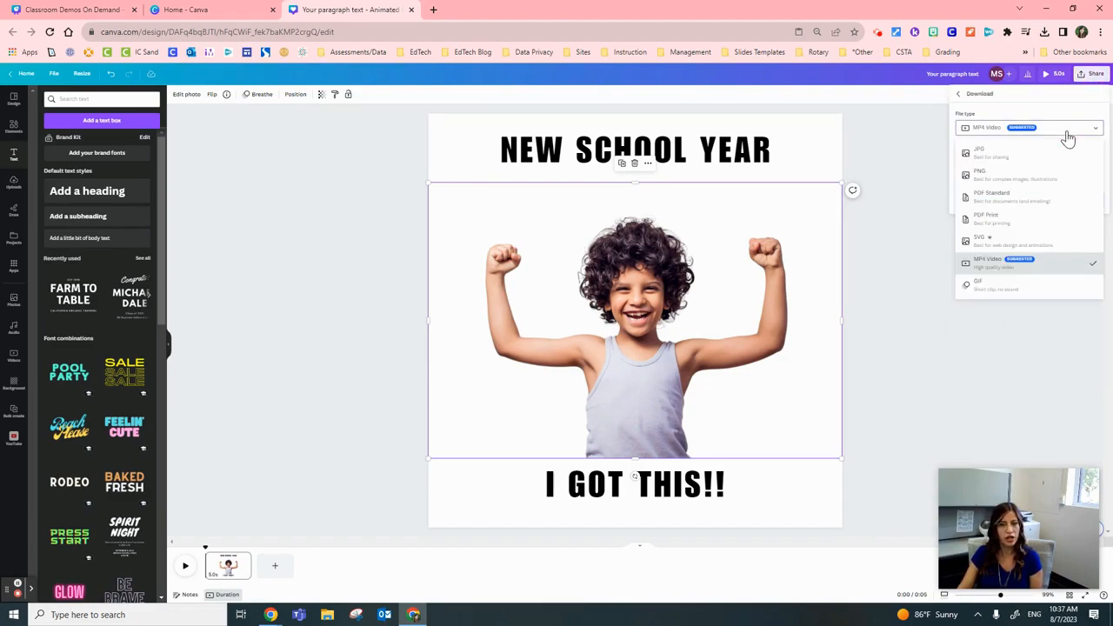
click(991, 297)
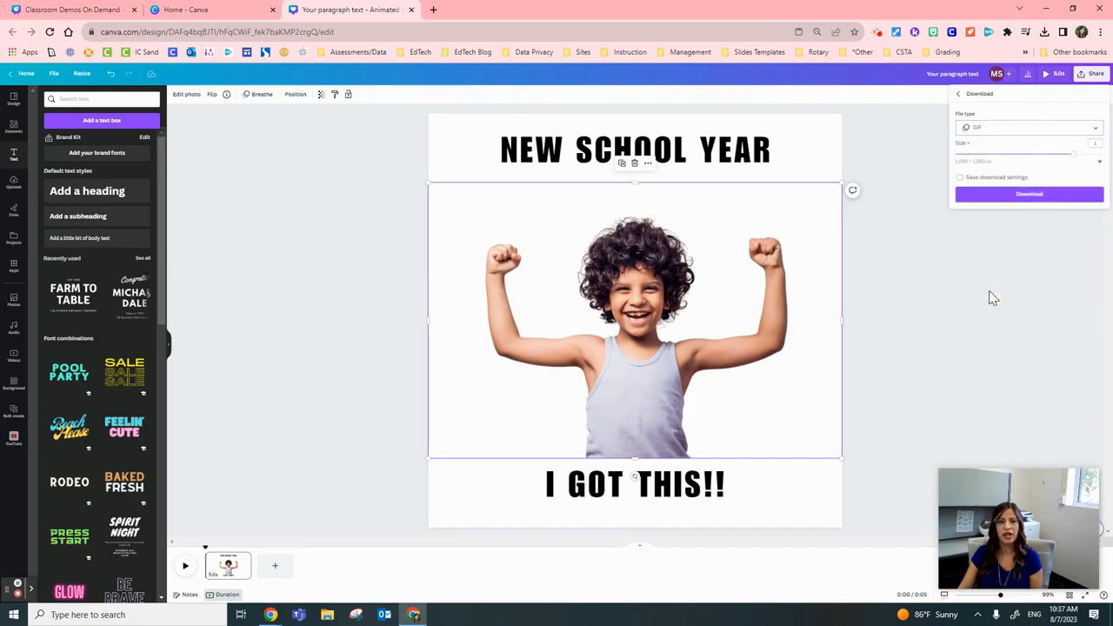
click(1005, 199)
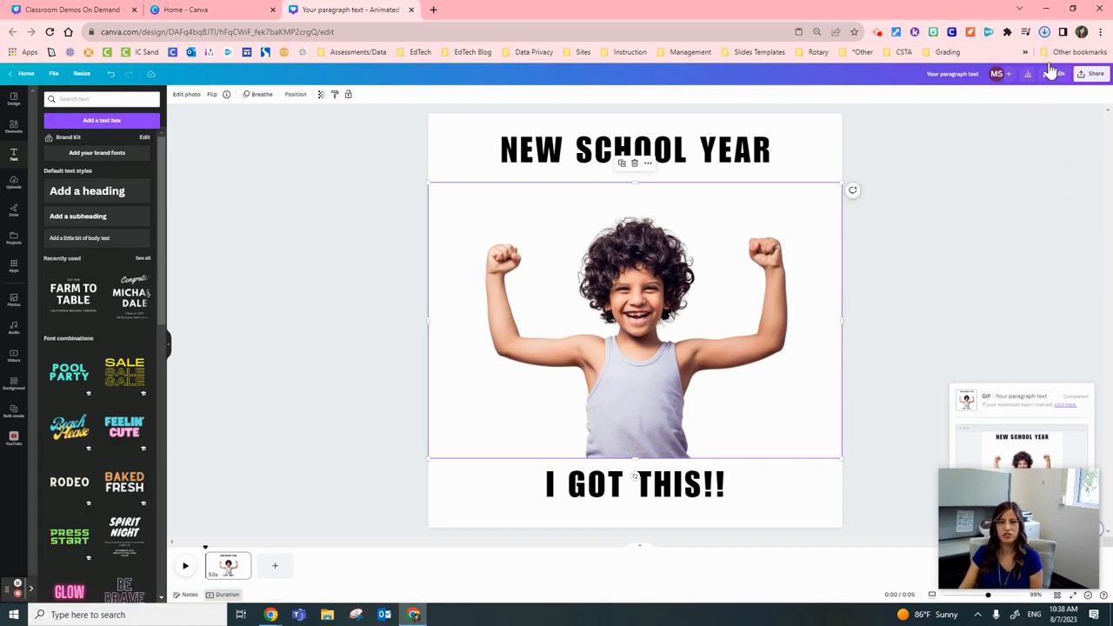
Open the downloaded file Your paragraph text.gif in a maximized window, watch the animation, and close it.
click(1044, 32)
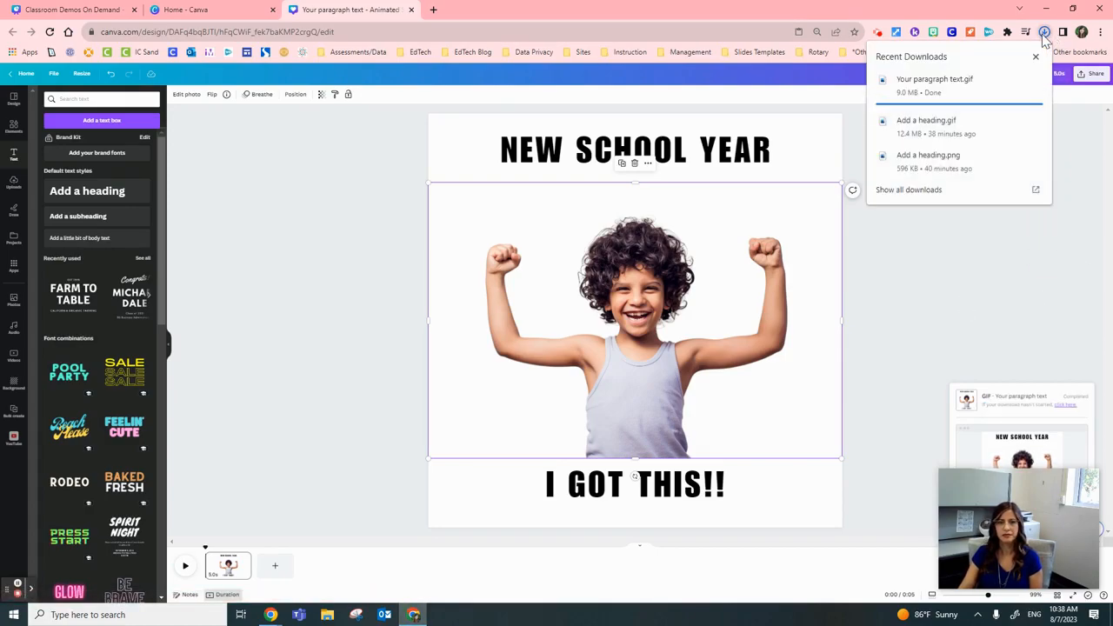
click(968, 98)
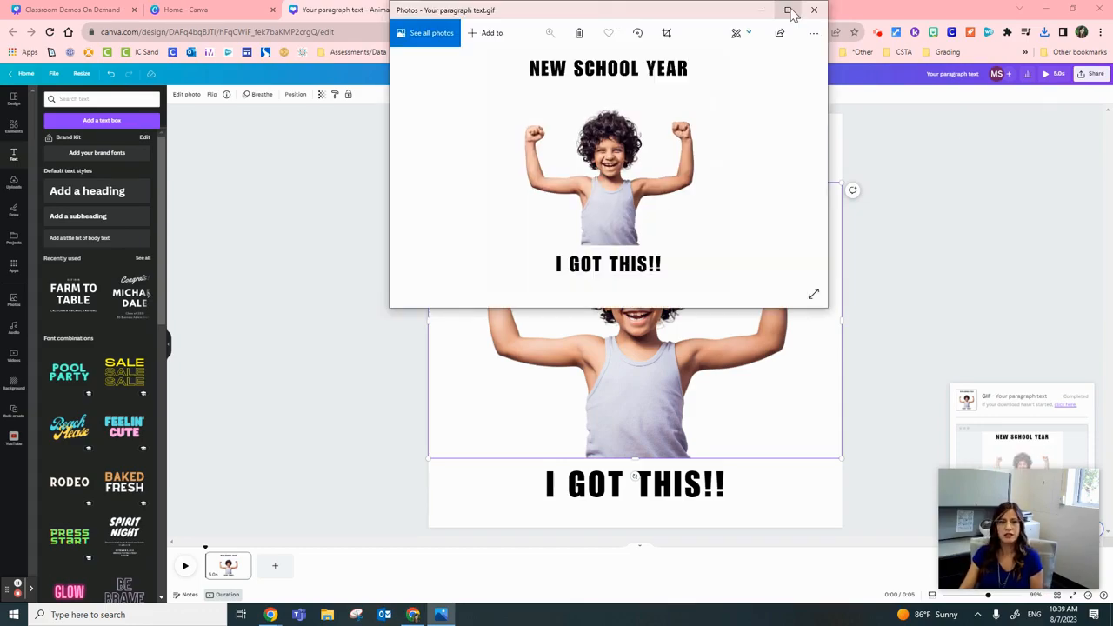
click(789, 12)
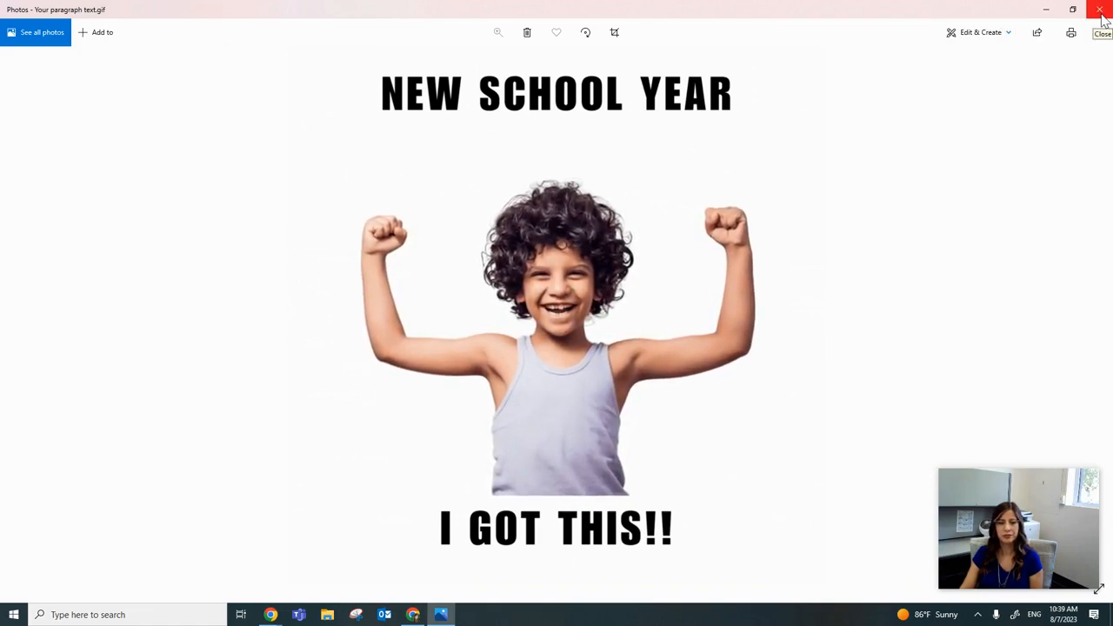
click(1100, 14)
click(963, 170)
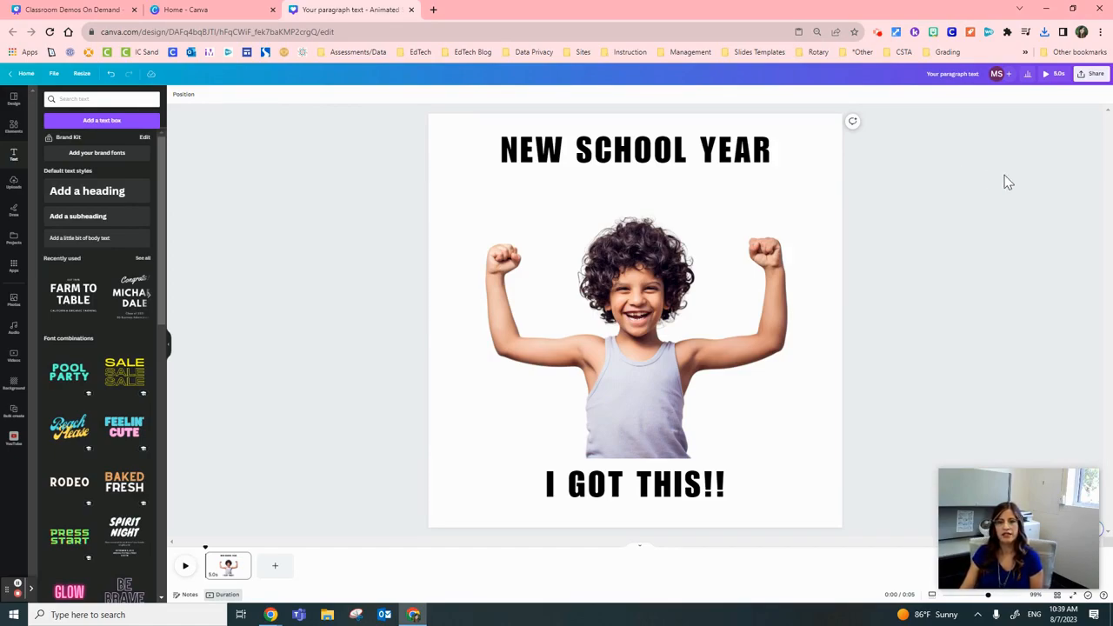
Download the design as a static PNG image.
click(1084, 77)
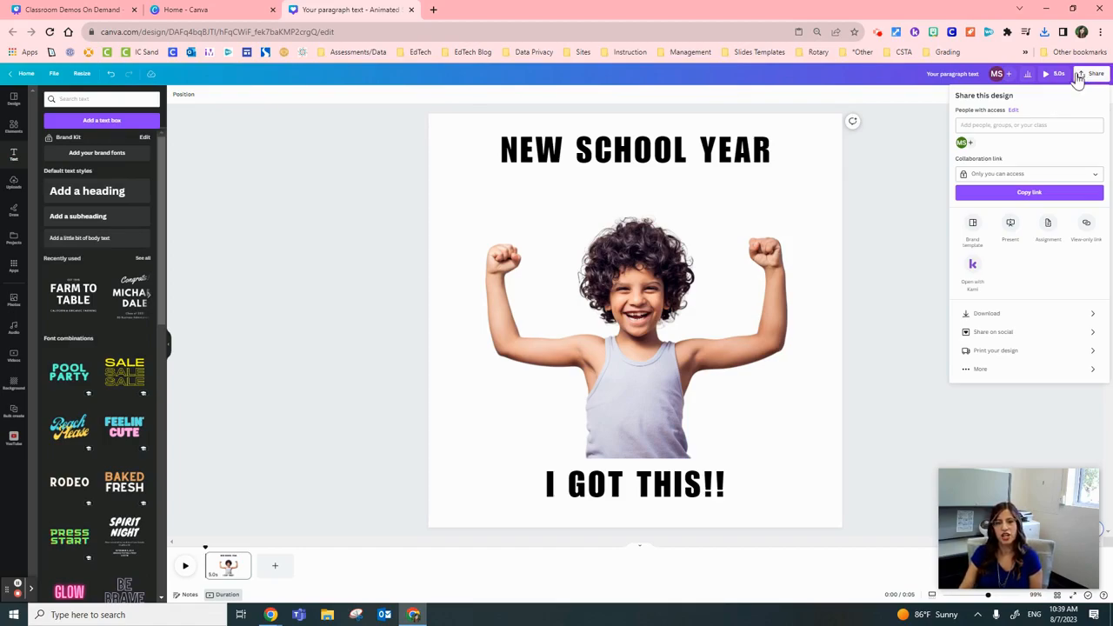
click(985, 312)
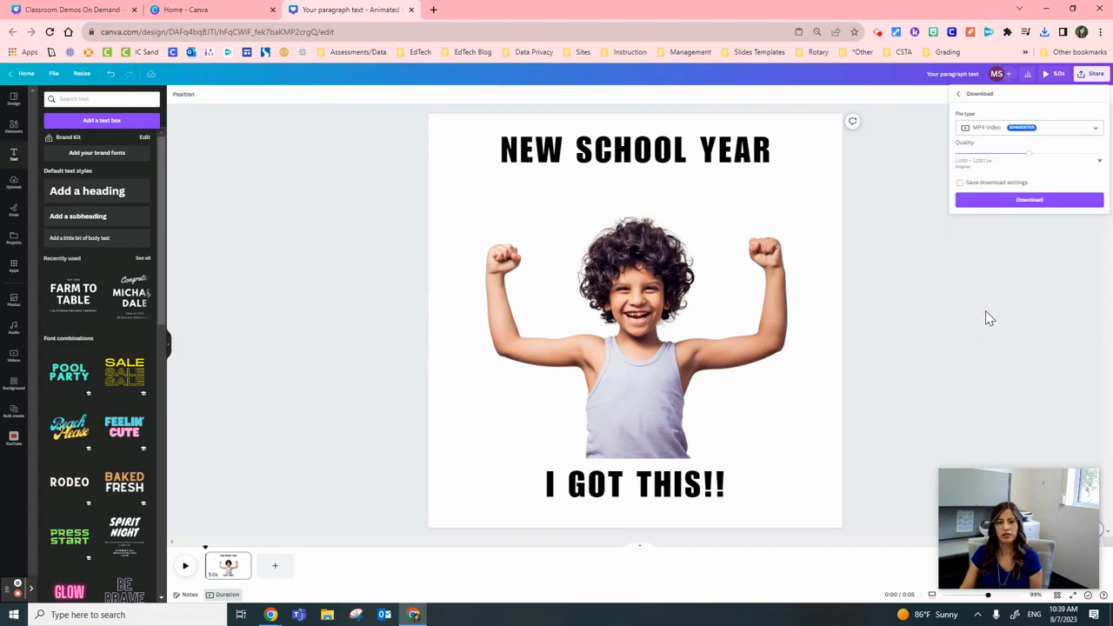
click(1023, 131)
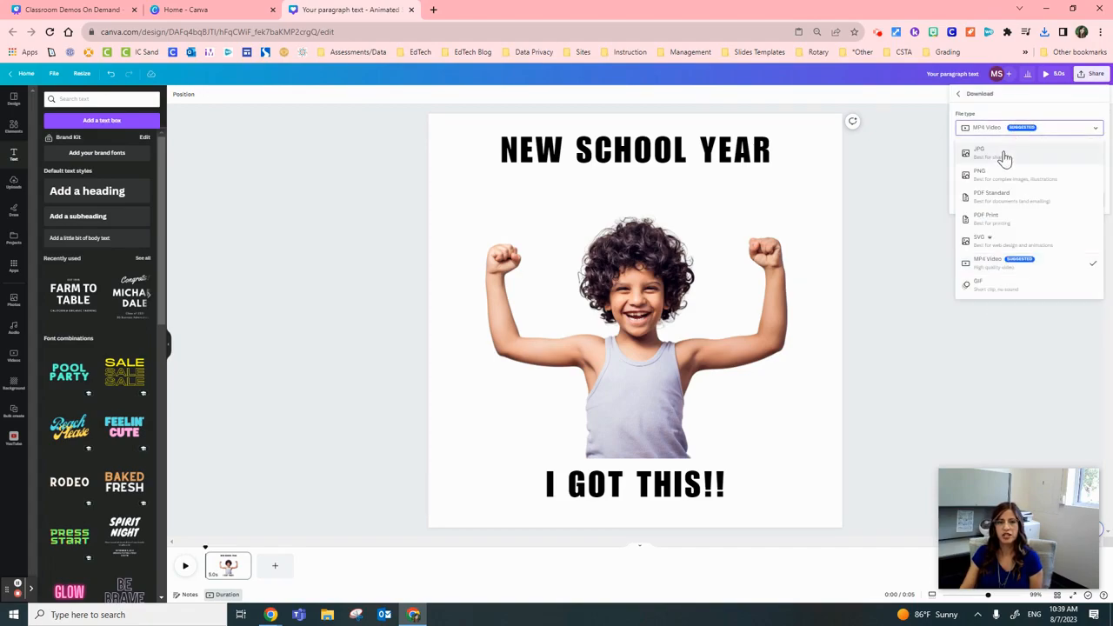
click(989, 179)
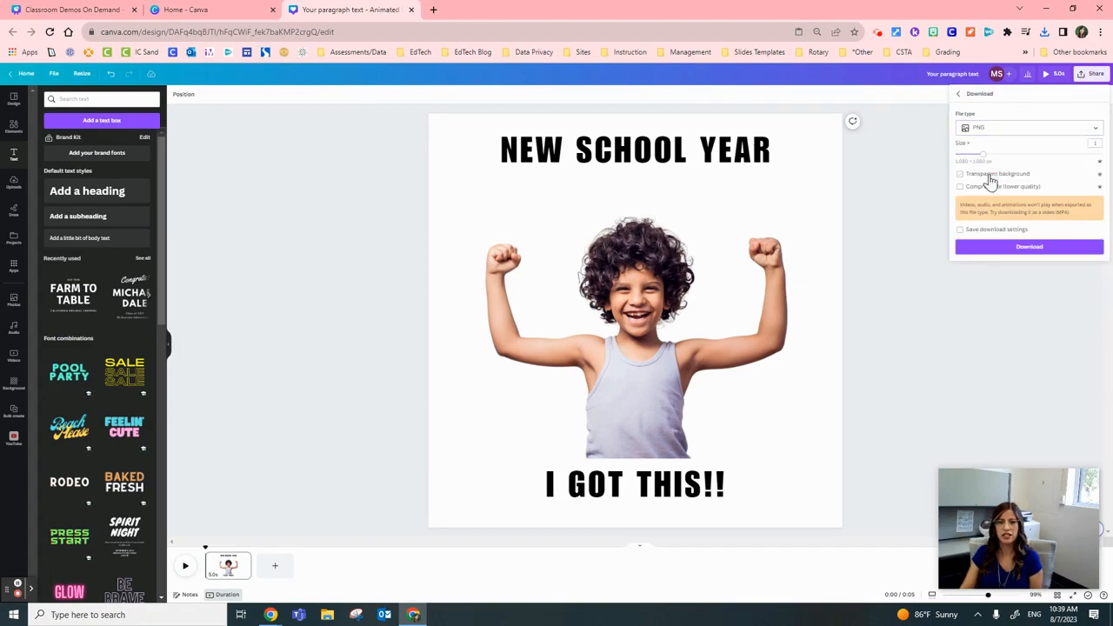
click(1036, 250)
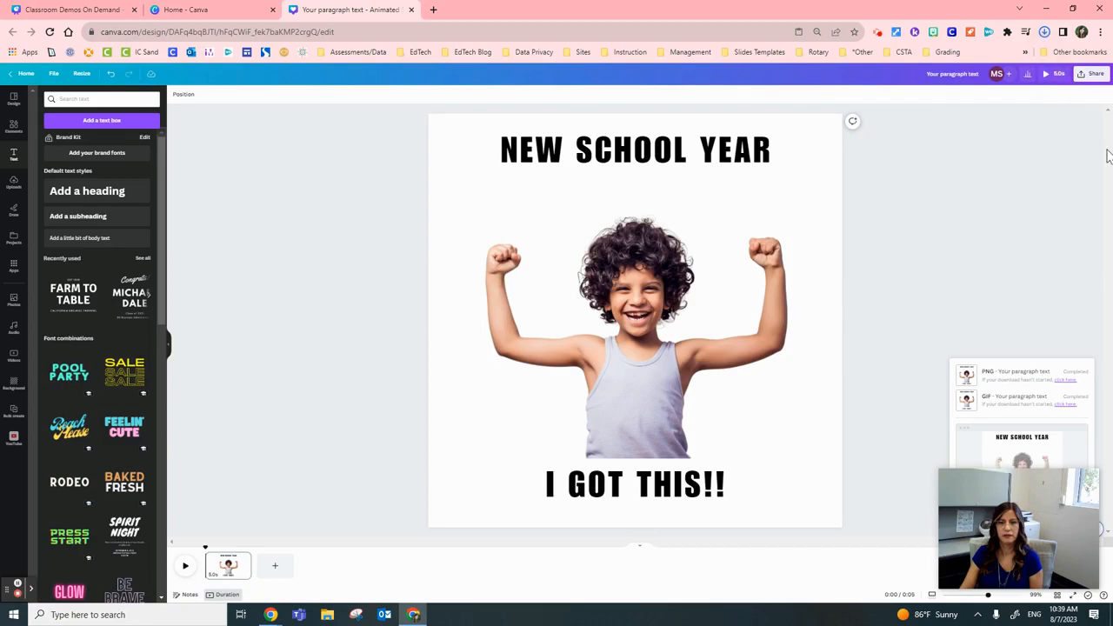
Open the downloaded file Your paragraph text (3).png to check the static image.
click(1044, 32)
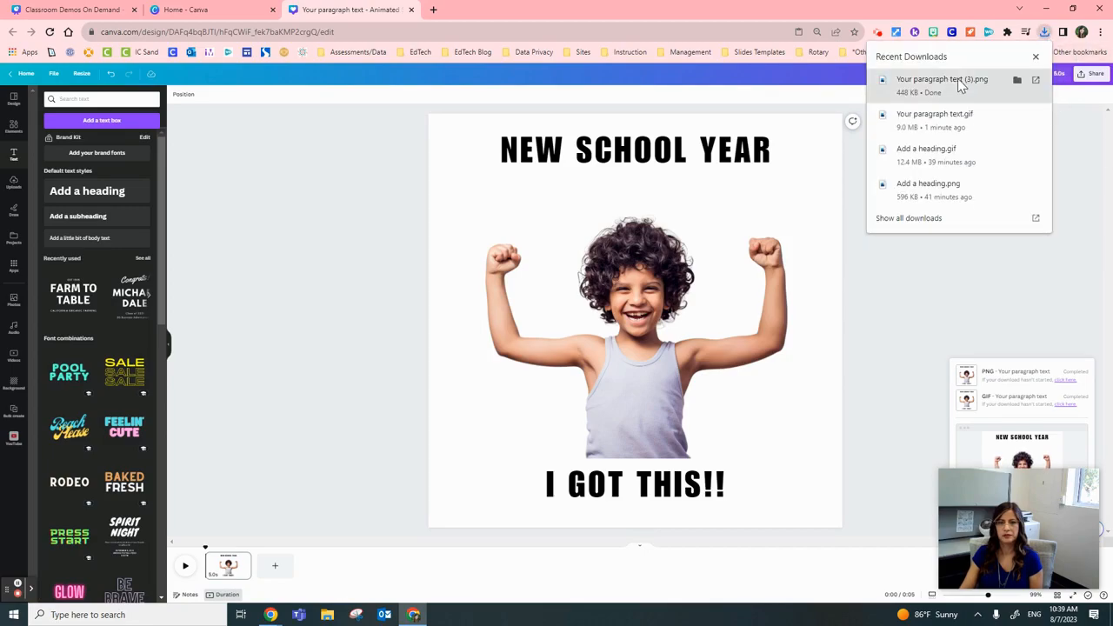
click(942, 82)
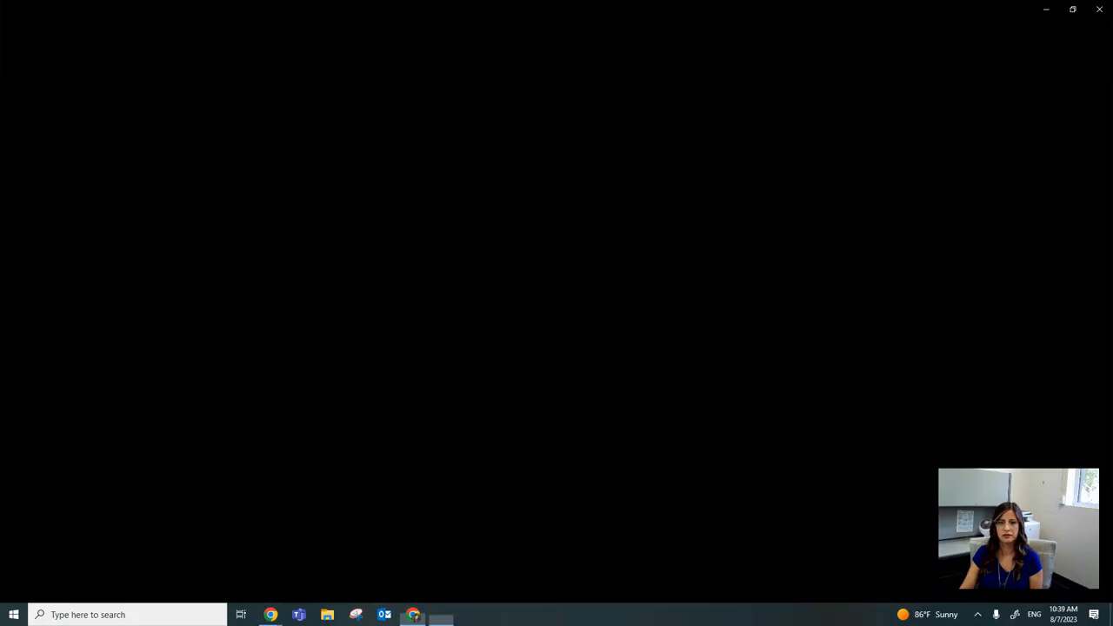